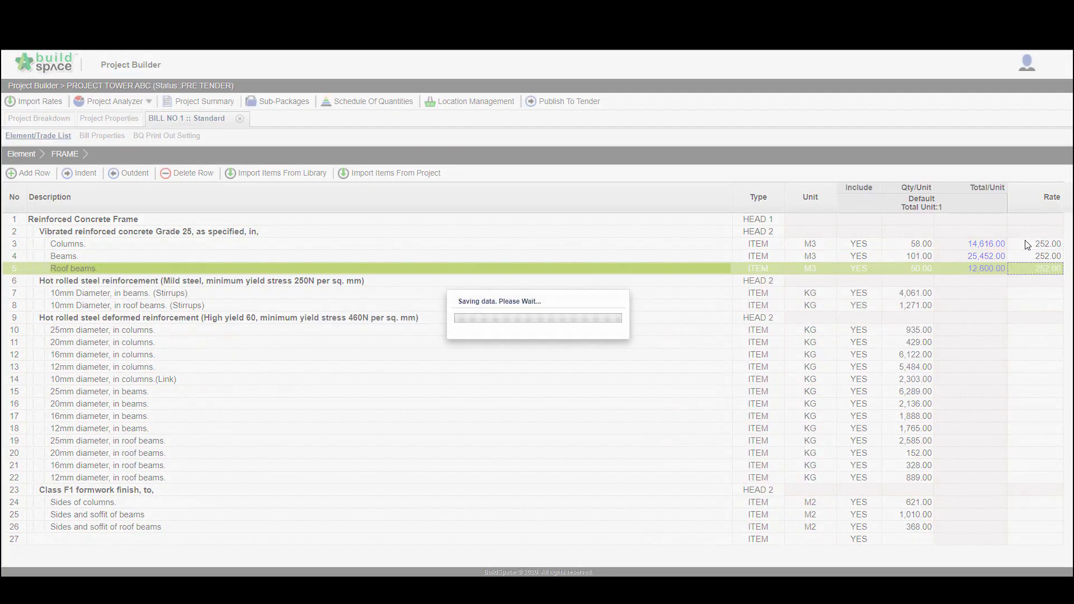
Set the rate to 4 for both 10mm stirrup items and the 25mm diameter bars in columns
text(4)
key(Return)
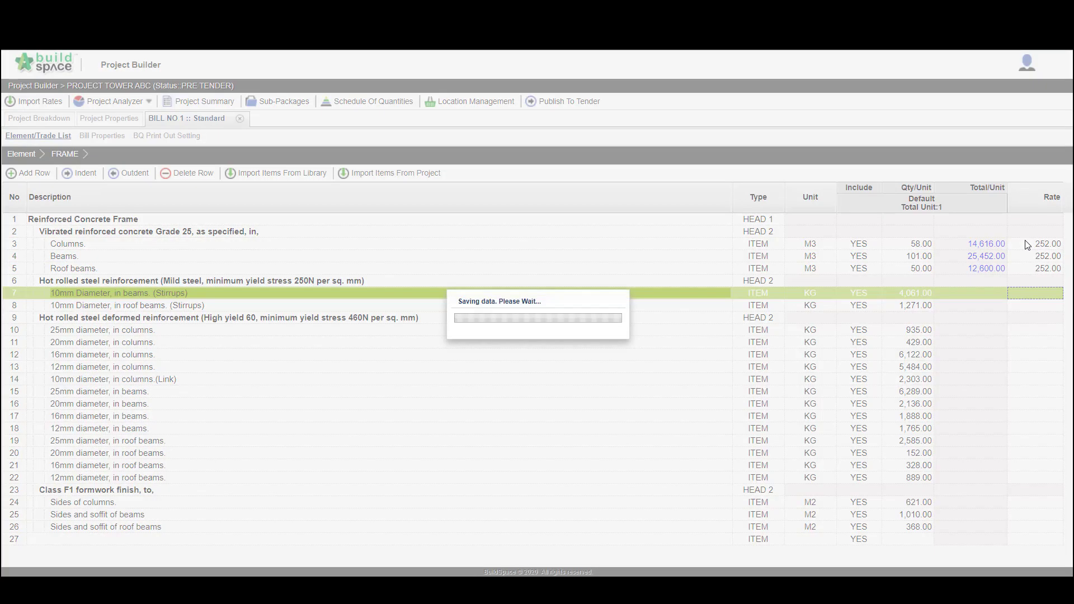
text(4)
key(Return)
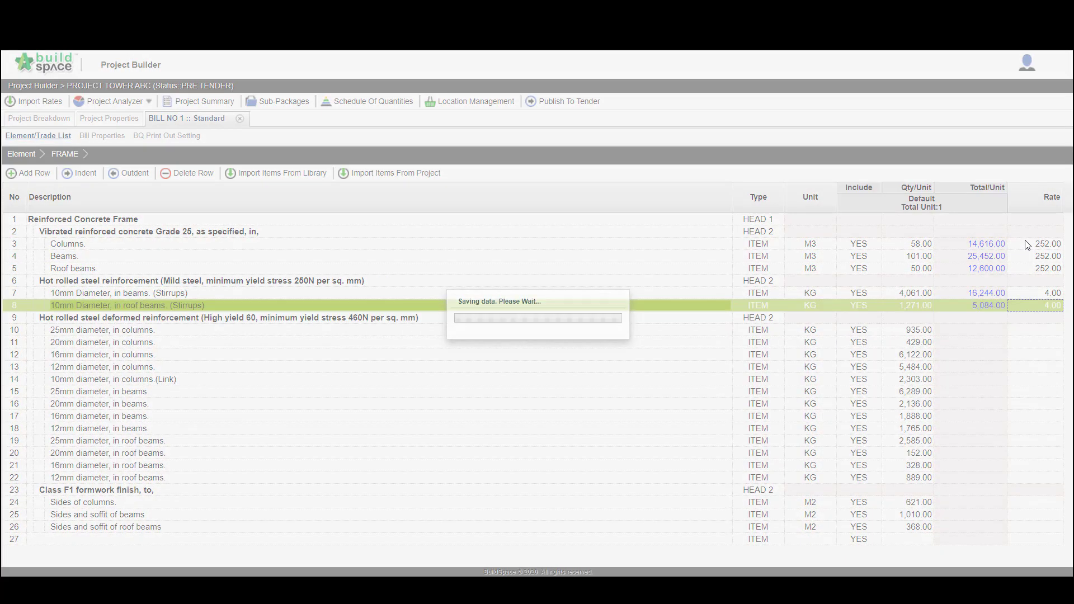
text(4)
key(Return)
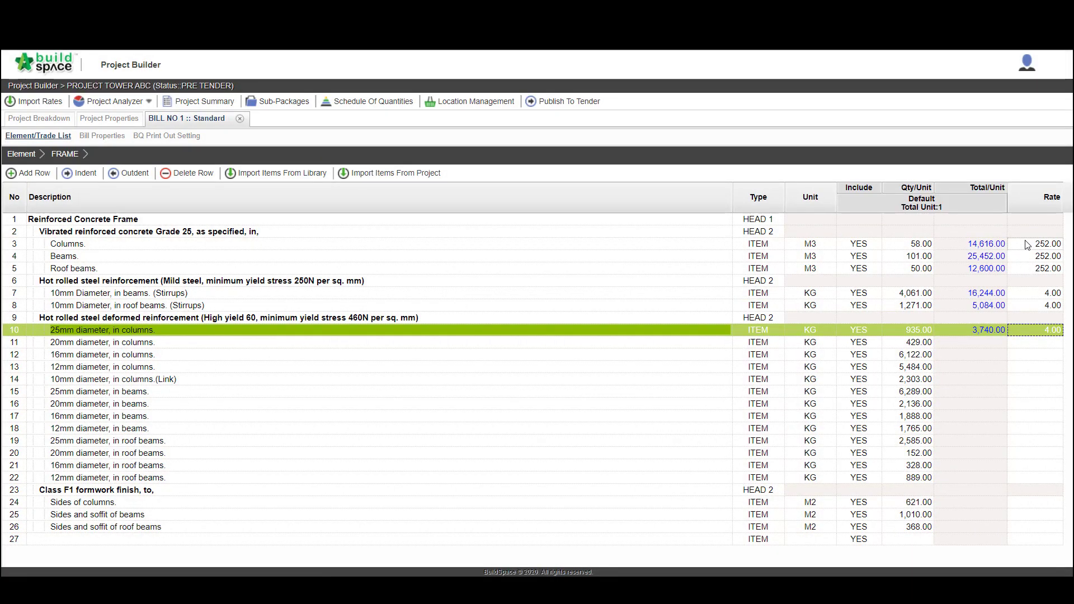
Open the build-up rate of the Columns concrete item and add the Material, Labour and Plant resource categories
double_click(1028, 245)
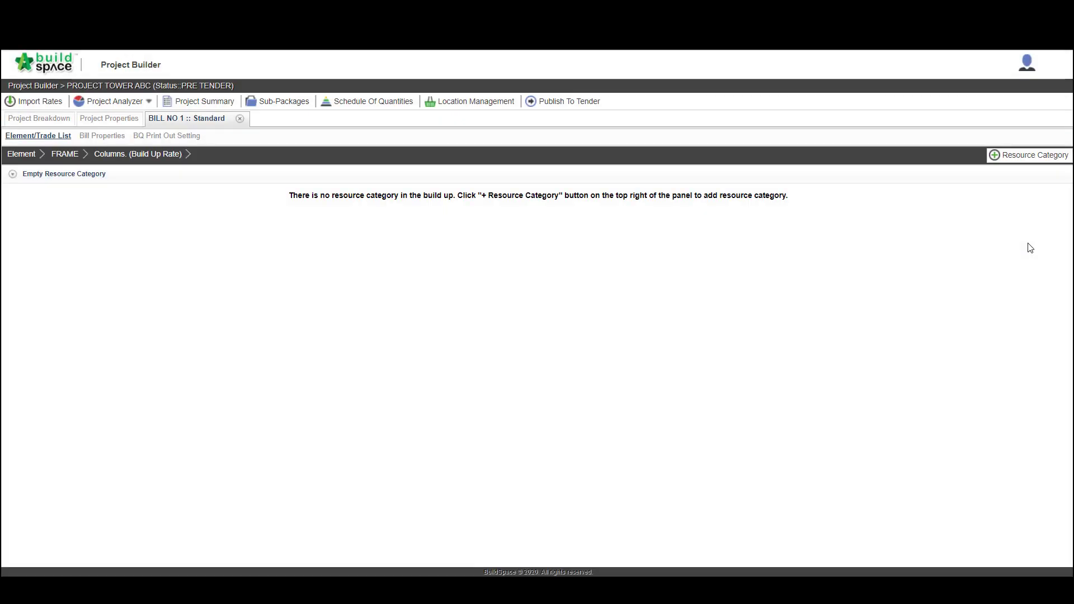
click(1010, 159)
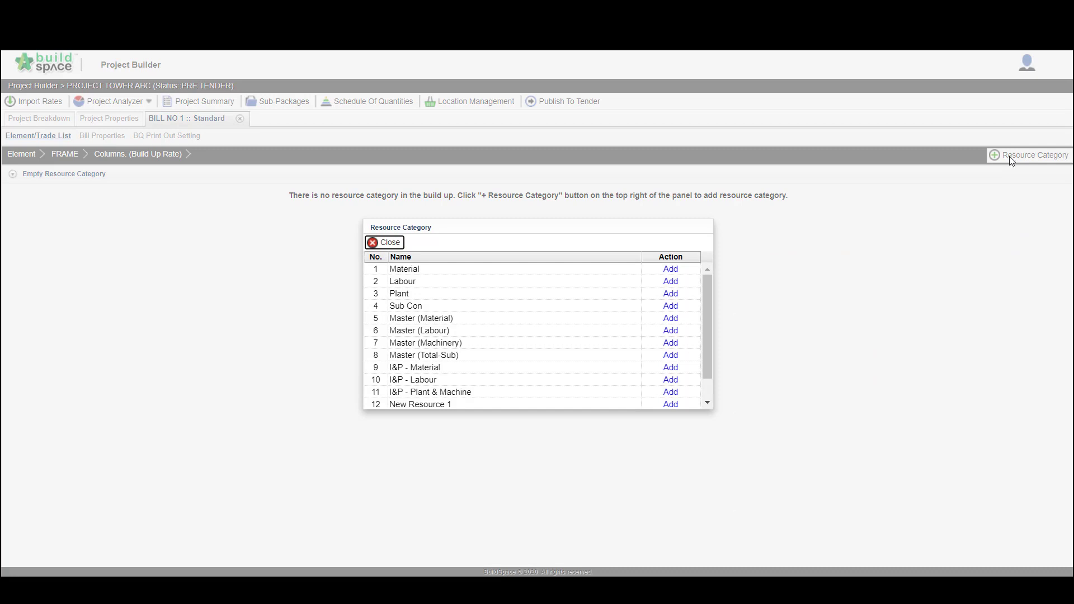
click(674, 271)
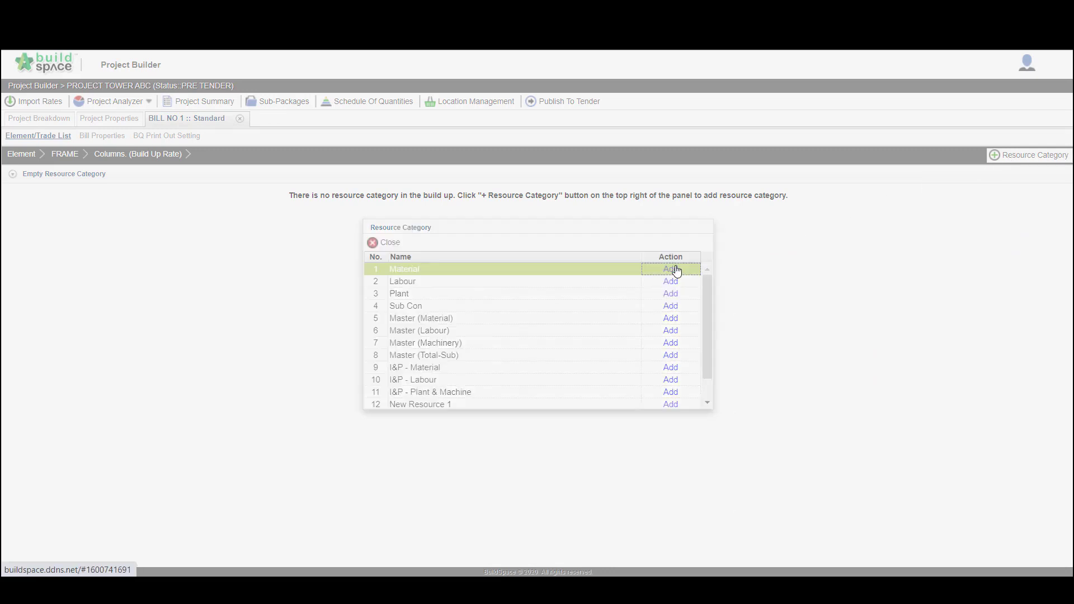
click(673, 280)
click(673, 293)
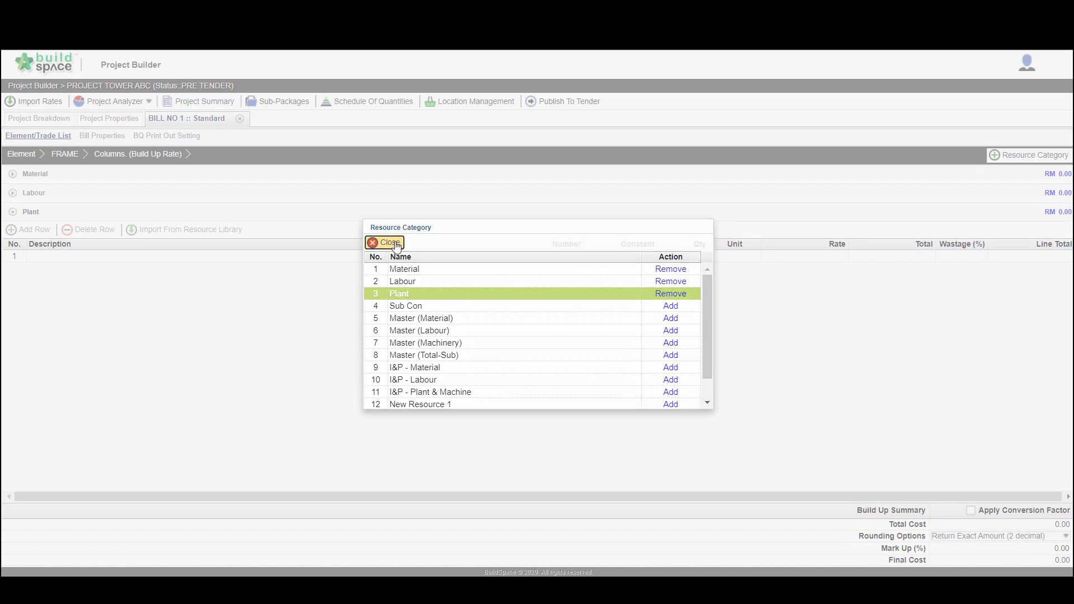
click(375, 242)
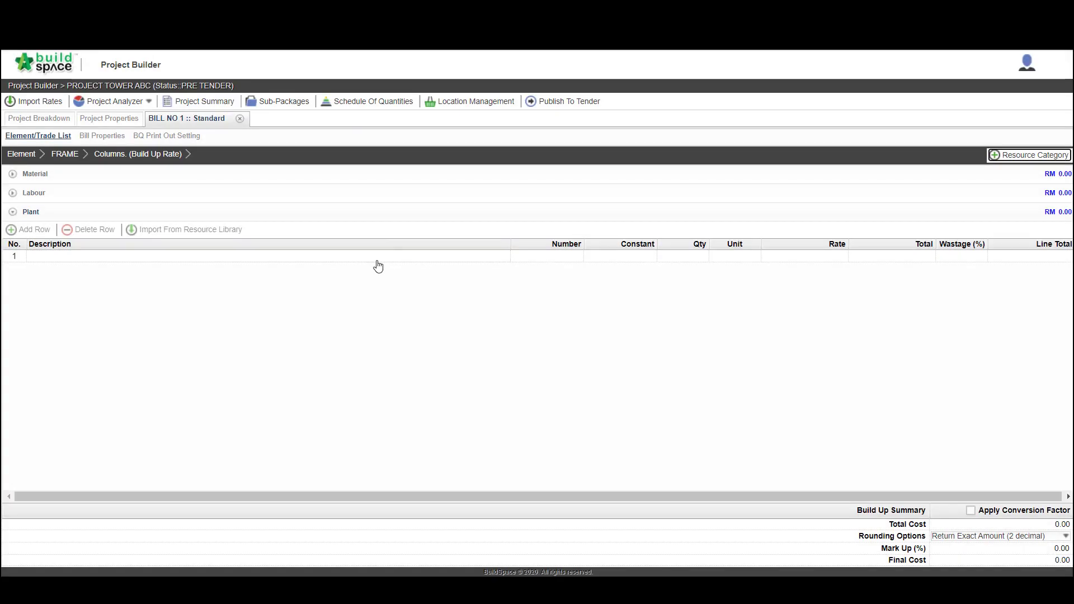
Add a Material row described as "Vibrated Reinforced Concrete Grade 25"
click(82, 179)
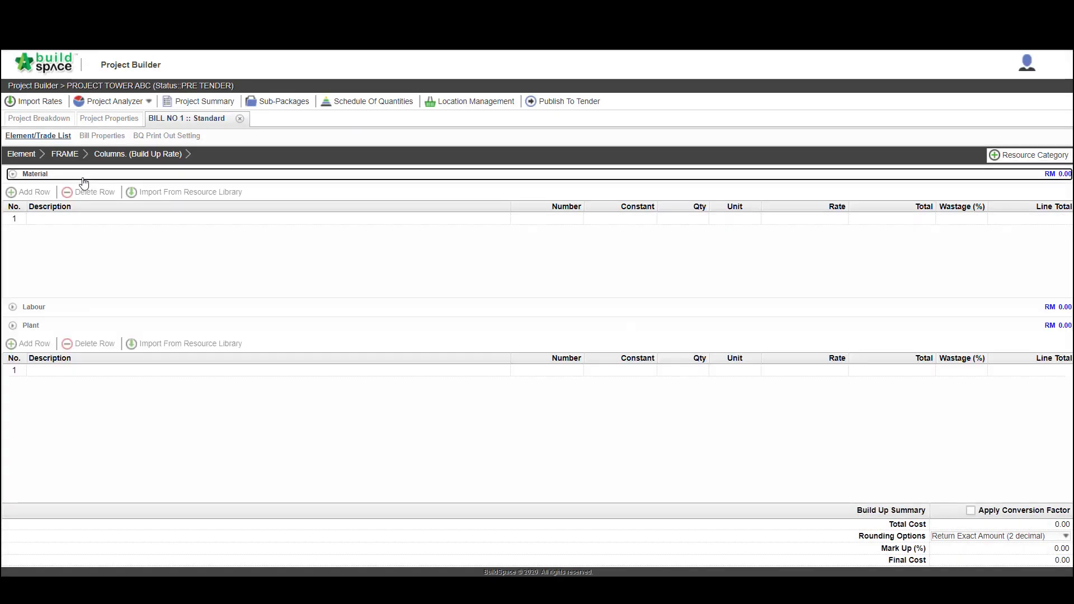
click(88, 222)
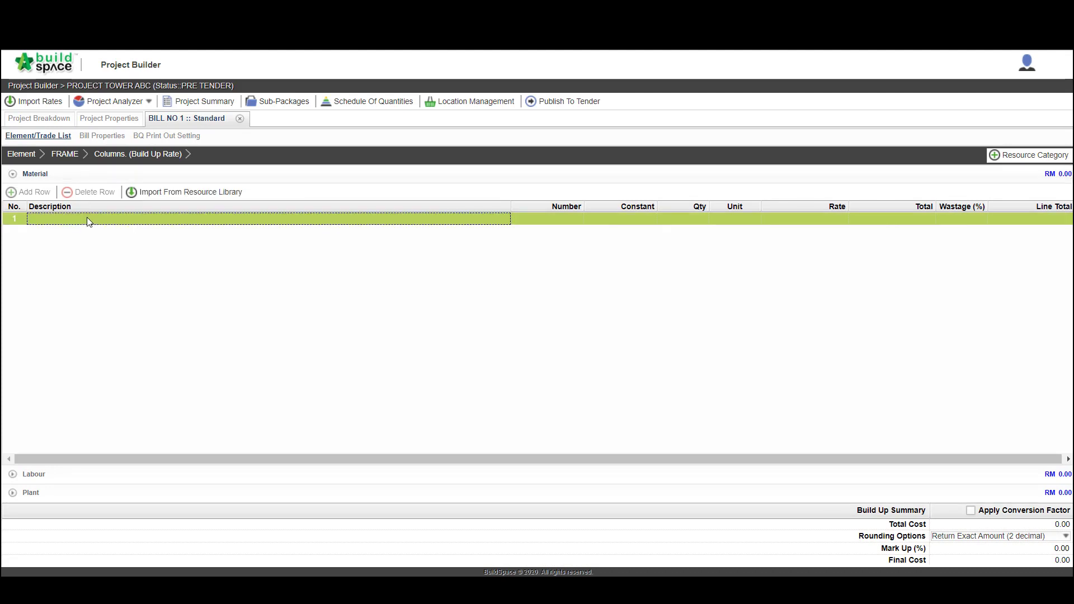
double_click(87, 221)
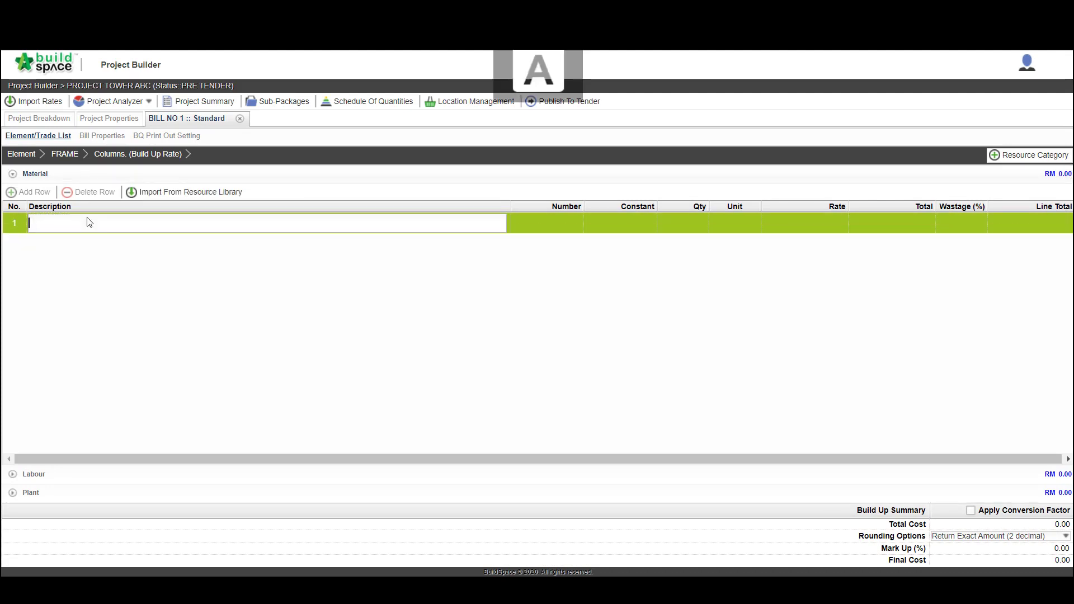
text(Vibrated R)
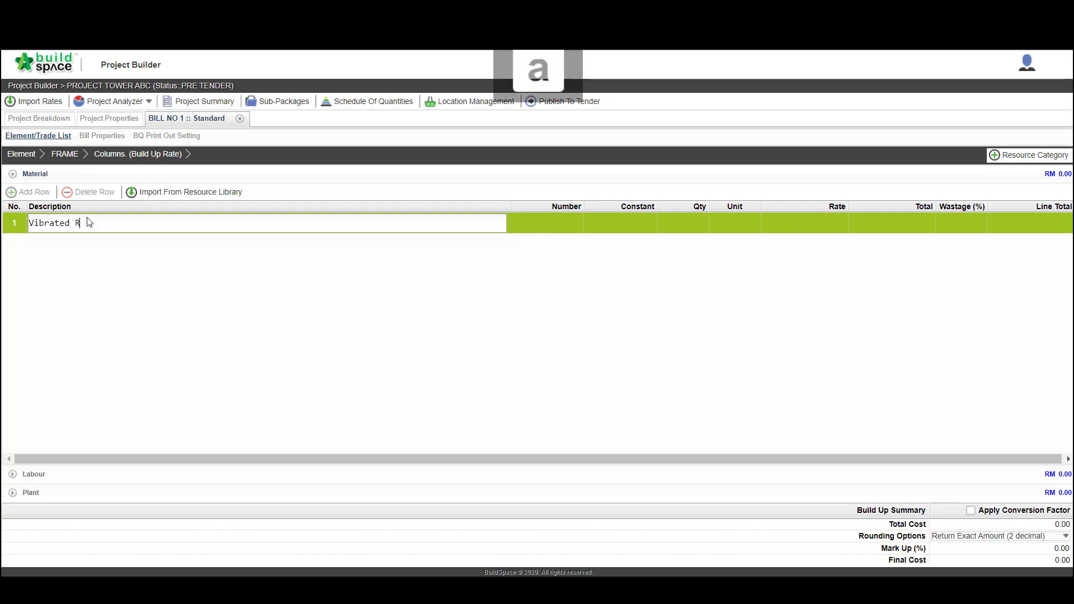
text(einforced Concrete Grade )
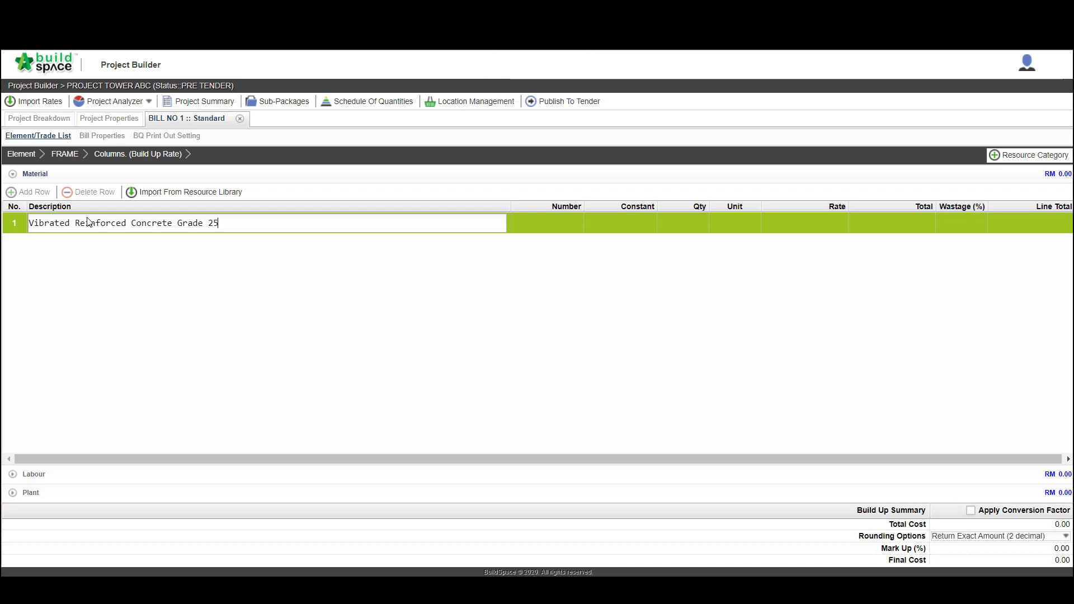
text(25)
key(Return)
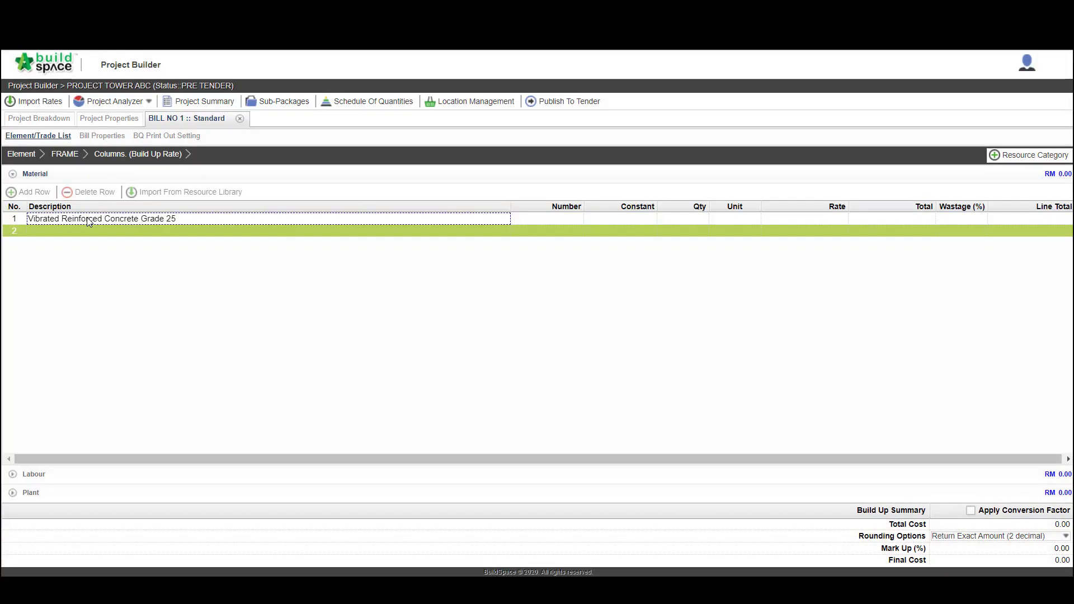
Give the Grade 25 concrete material row a quantity of 1, unit M3 and a rate of 252
click(675, 218)
text(1)
key(Return)
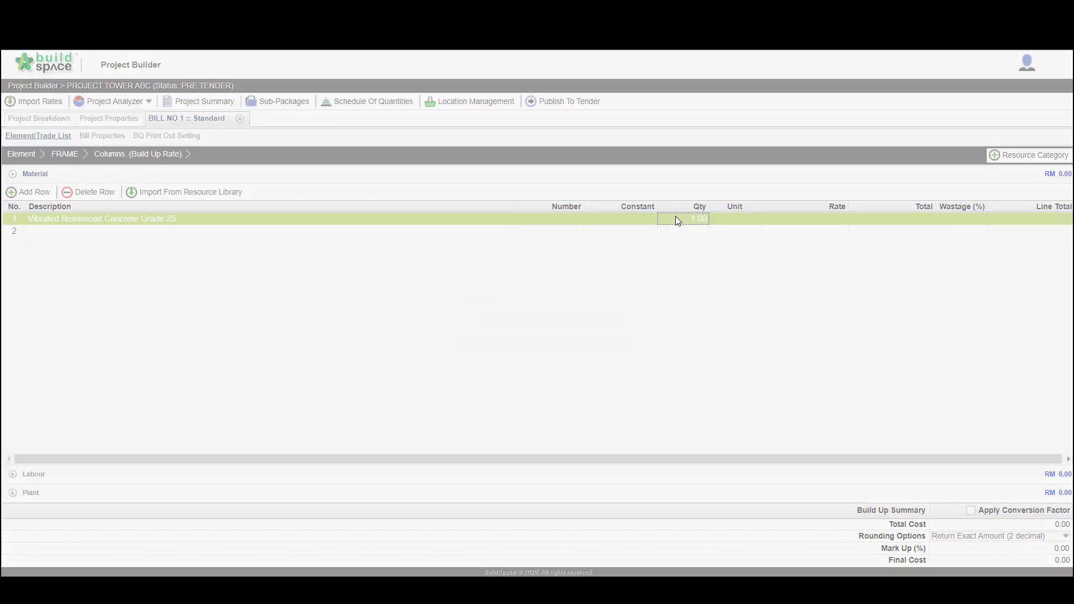
click(748, 219)
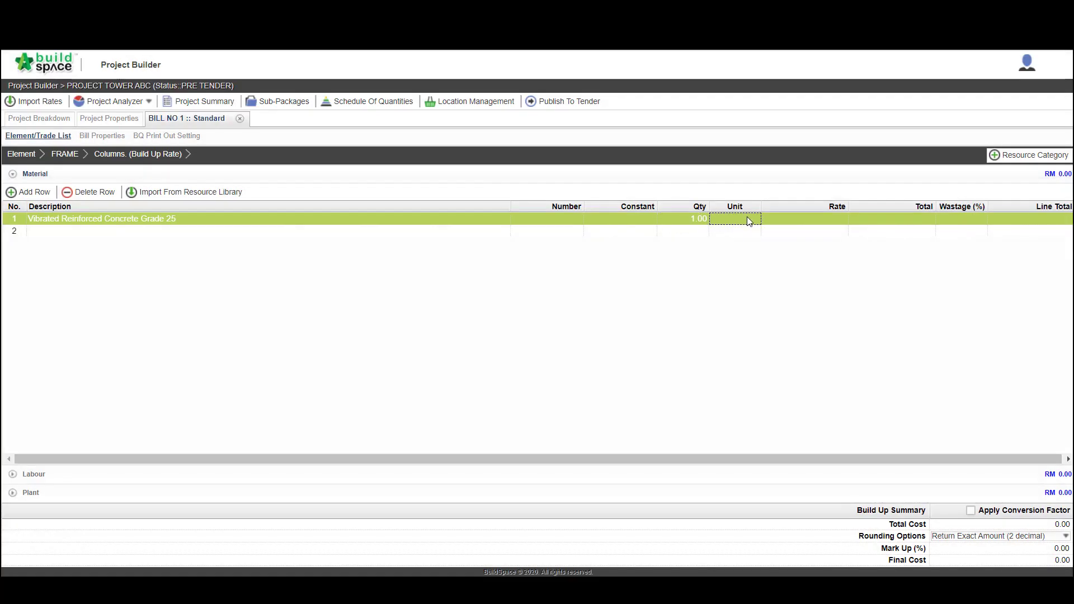
text(M3)
click(790, 220)
click(790, 221)
text(2)
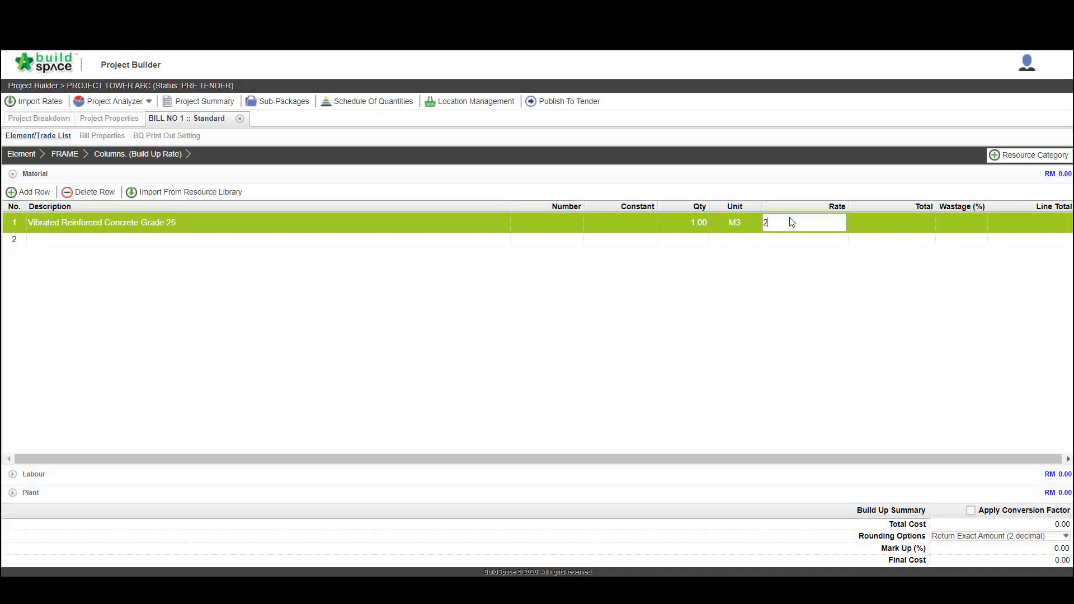
text(52)
key(Return)
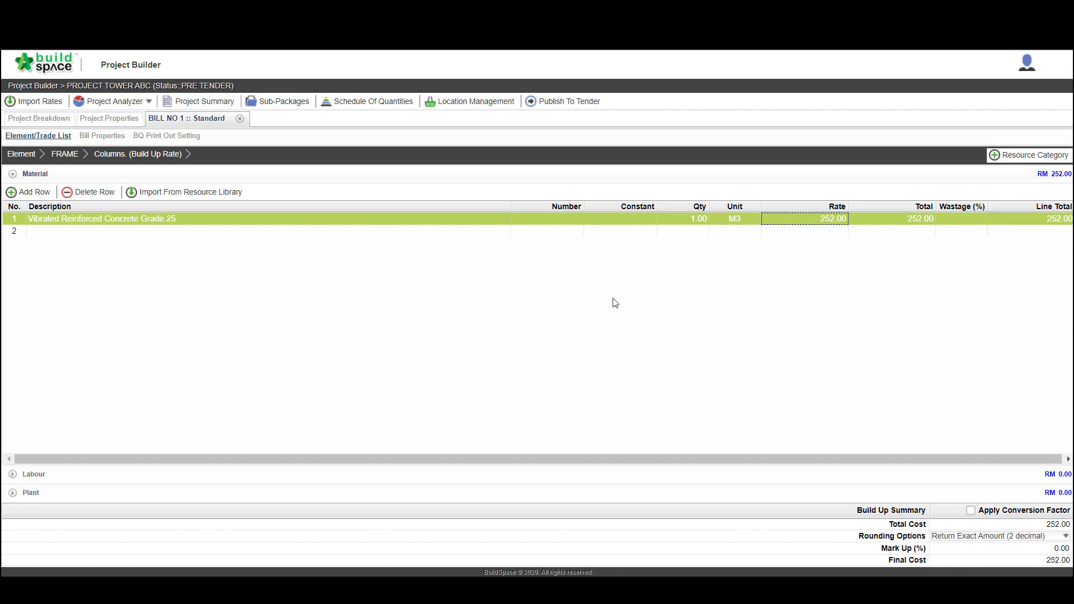
Import "Casting concrete" from the resource library's Concretor trade into the Labour build-up
click(237, 474)
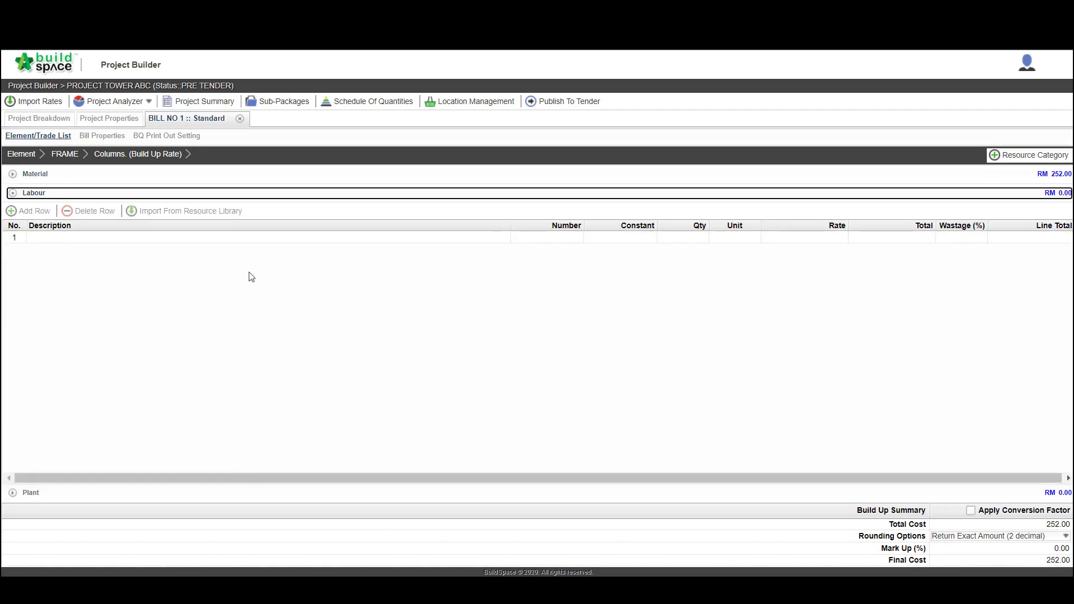
click(251, 240)
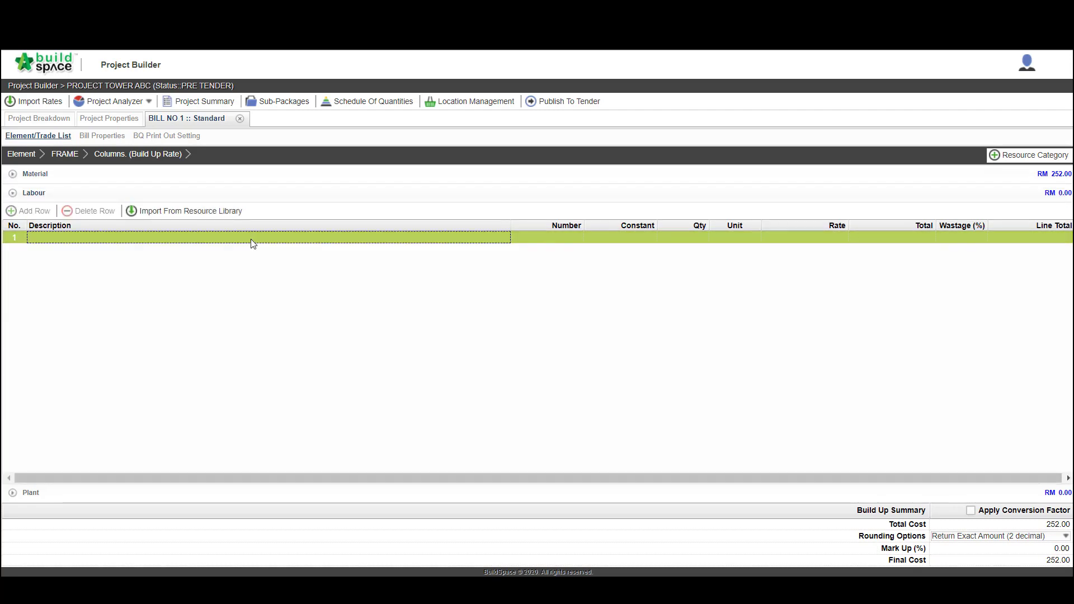
click(217, 212)
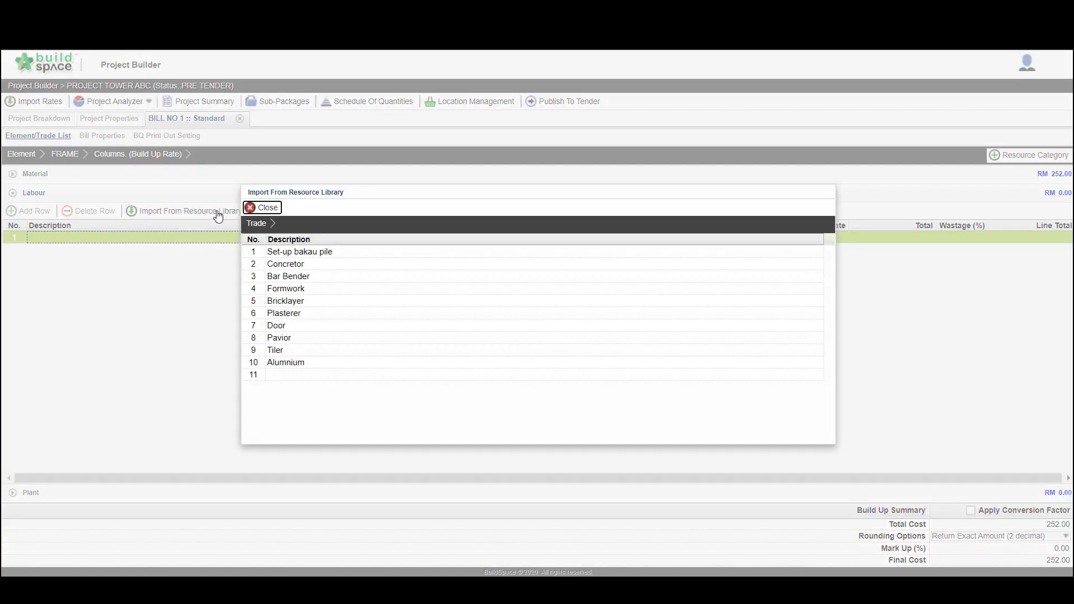
click(282, 264)
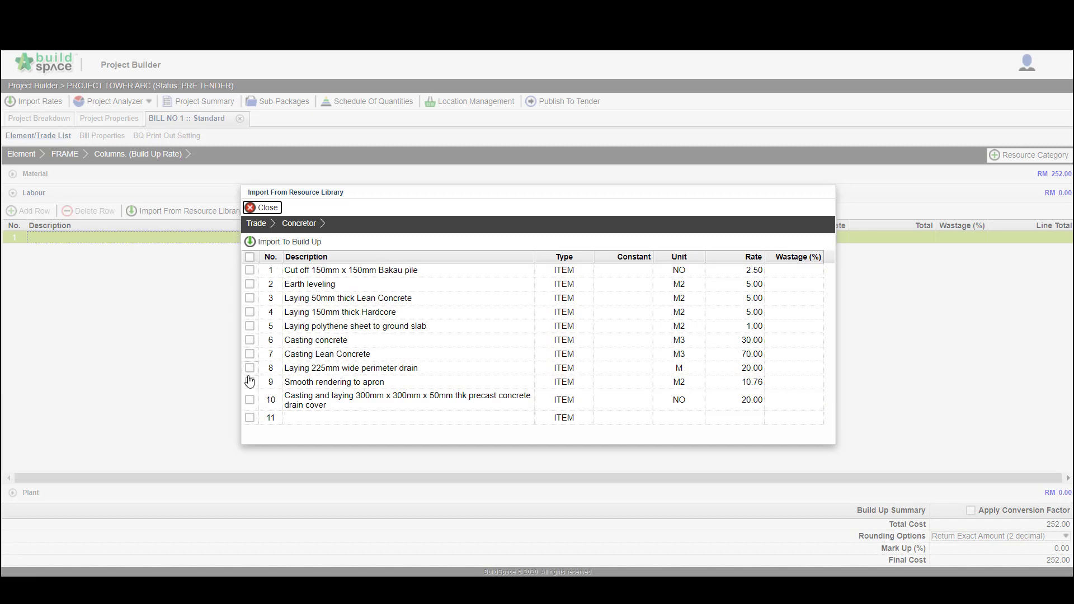
click(249, 339)
click(287, 242)
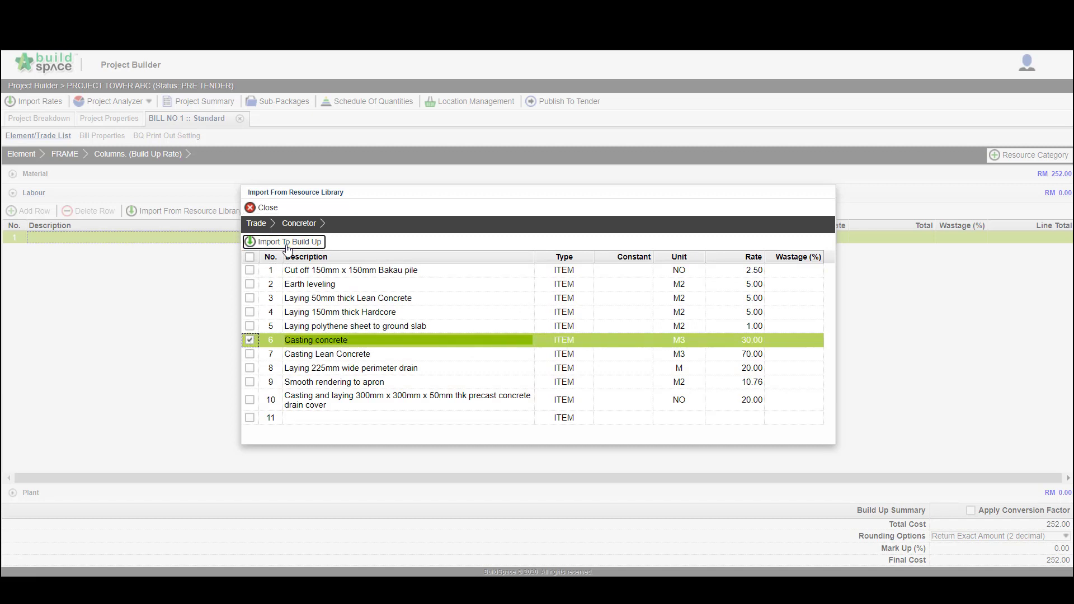
Set the quantity of the Casting concrete labour row to 1
click(687, 239)
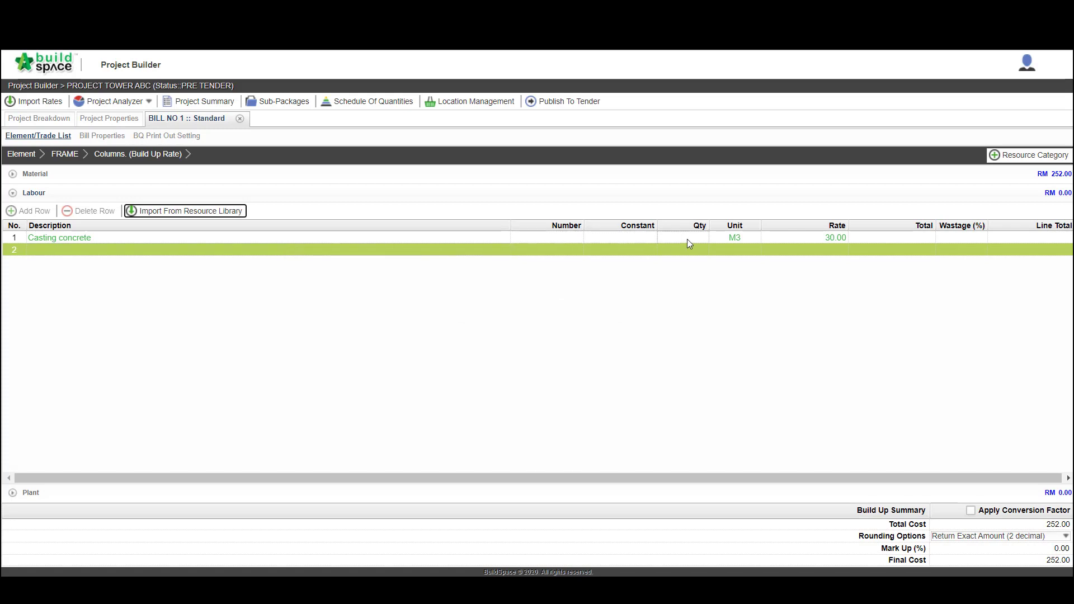
double_click(686, 239)
text(1)
key(Return)
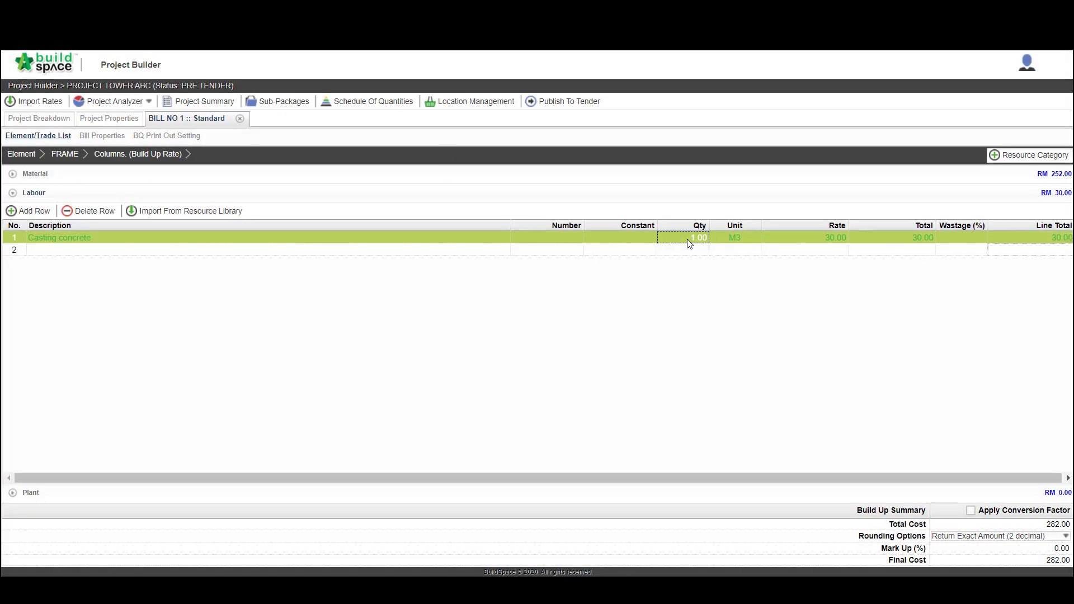
Import "Mobile crane for uploading concrete" from the resource library's Concrete trade into the Plant build-up
click(165, 494)
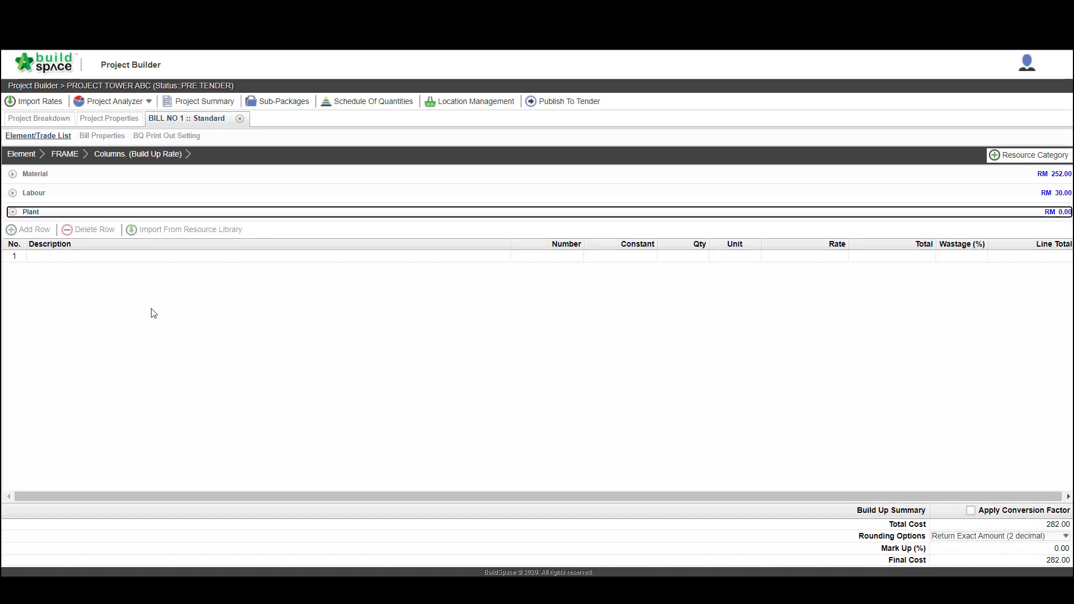
click(148, 256)
click(158, 230)
double_click(274, 266)
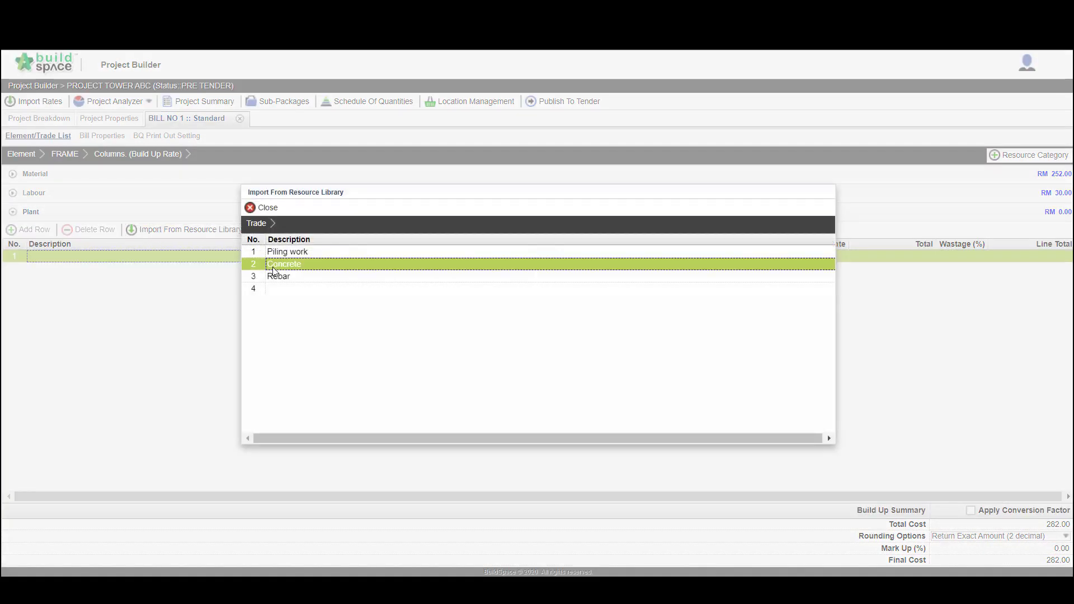
click(250, 271)
click(252, 241)
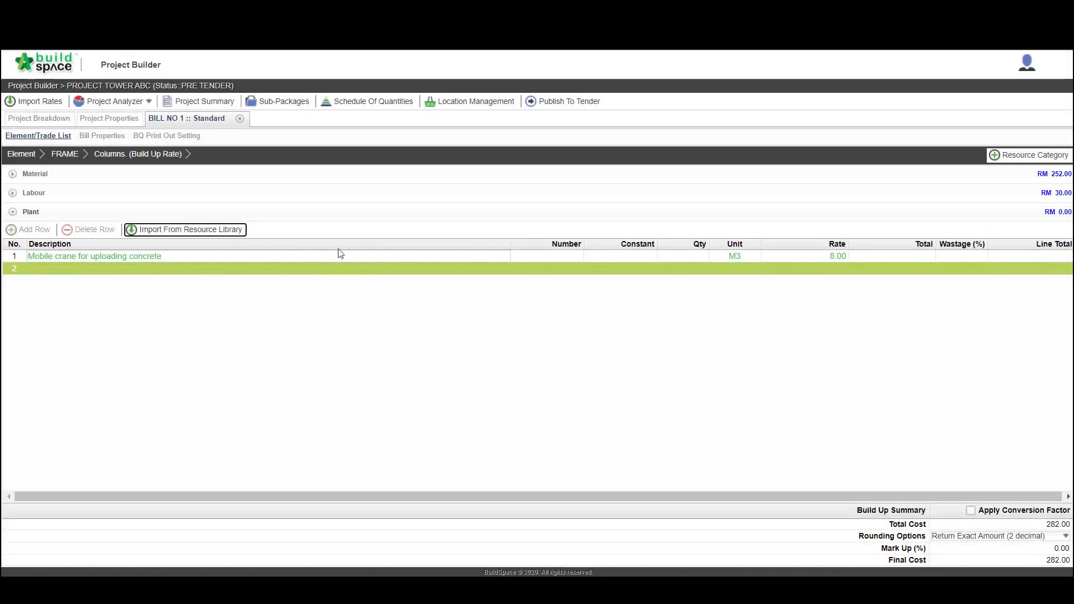
Set the mobile crane row's quantity to 1 and return to the FRAME item list
click(682, 258)
click(683, 260)
text(1)
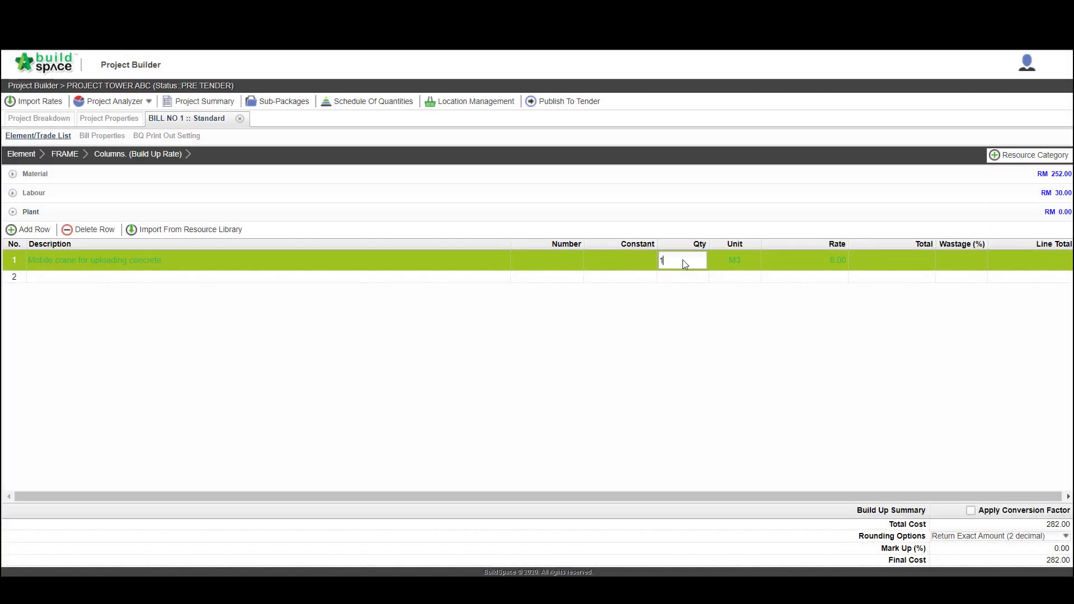
key(Return)
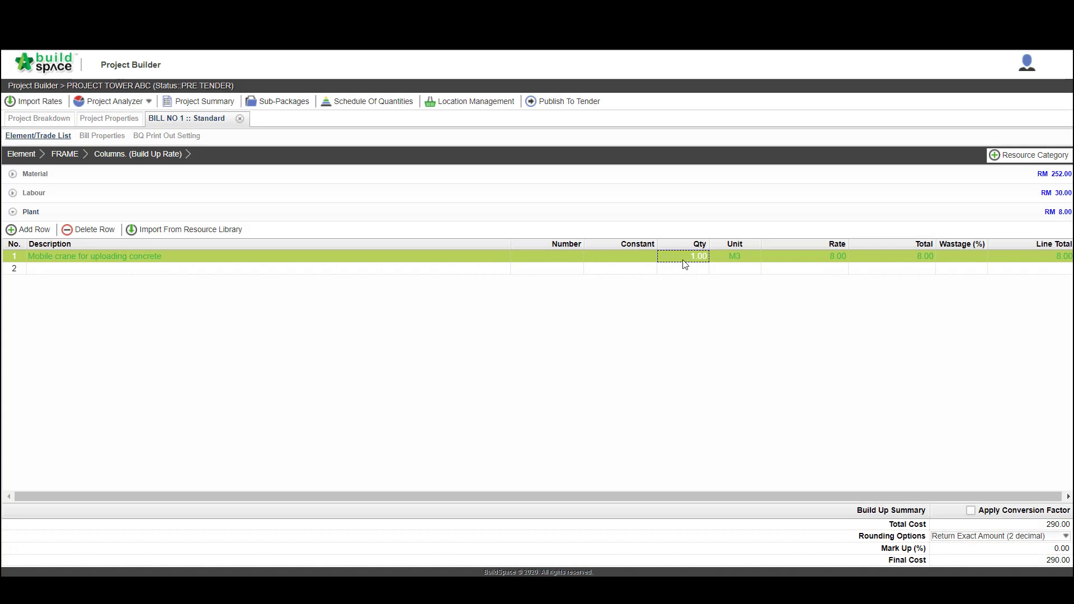
click(70, 156)
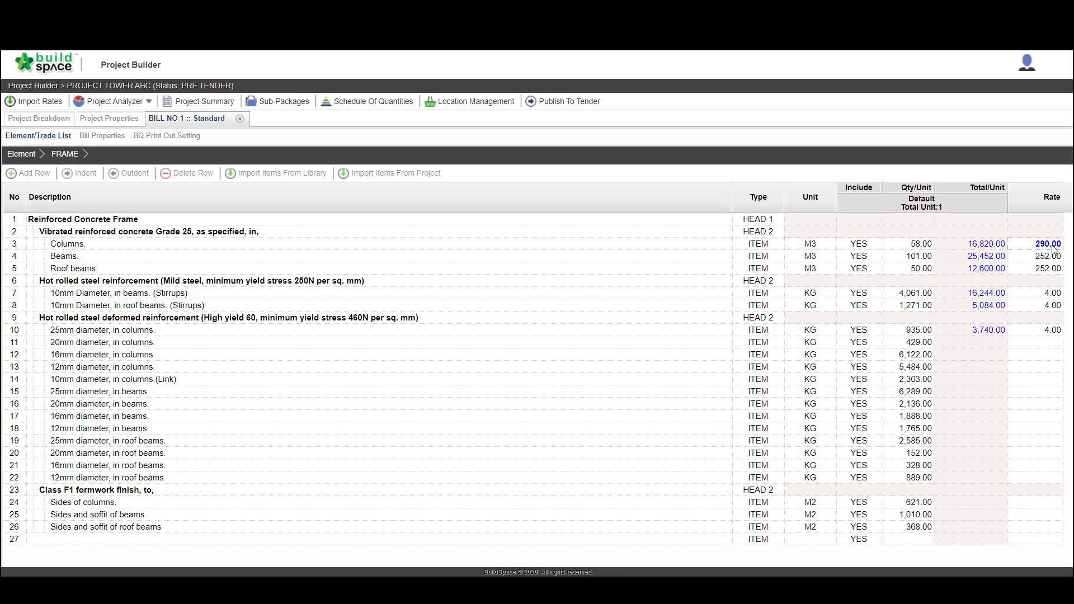
Close BILL NO 1 and open the Vibrated Reinforced Concrete rates of the Master (M+L+P) schedule for rate import
click(240, 120)
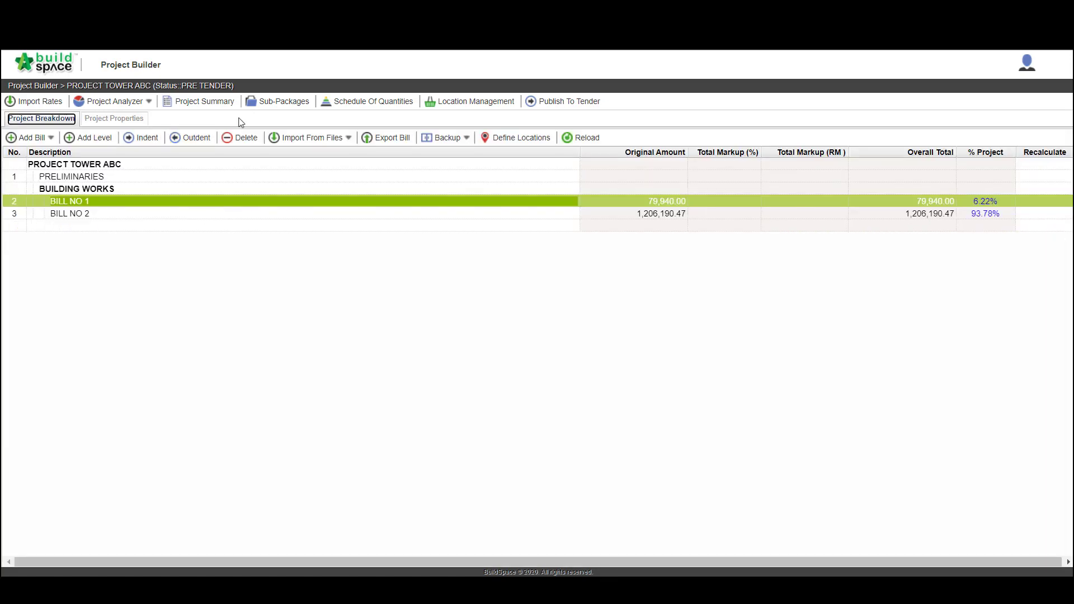
click(45, 103)
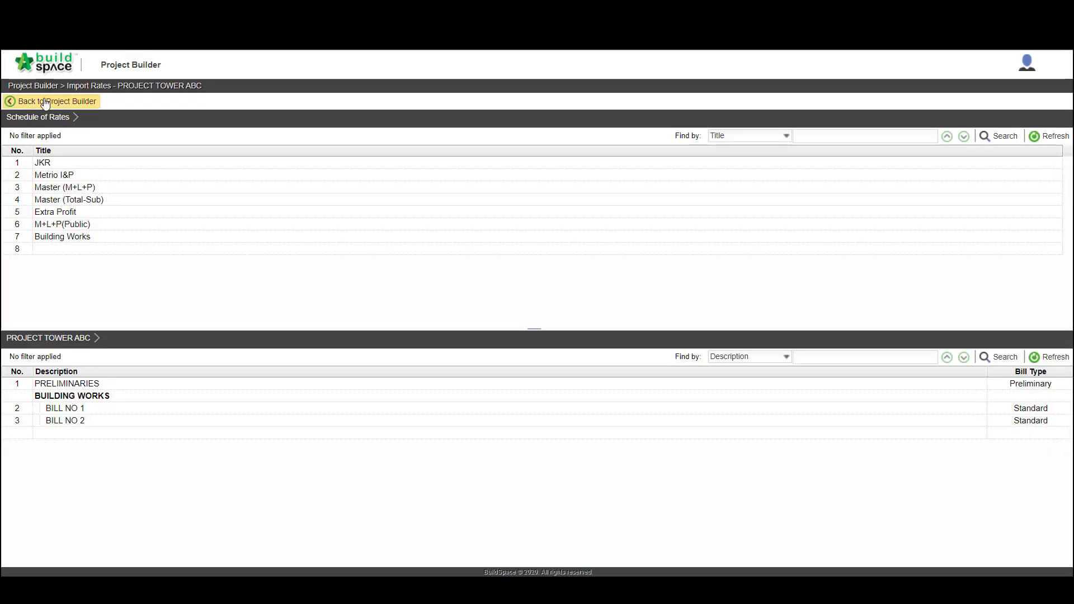
double_click(48, 188)
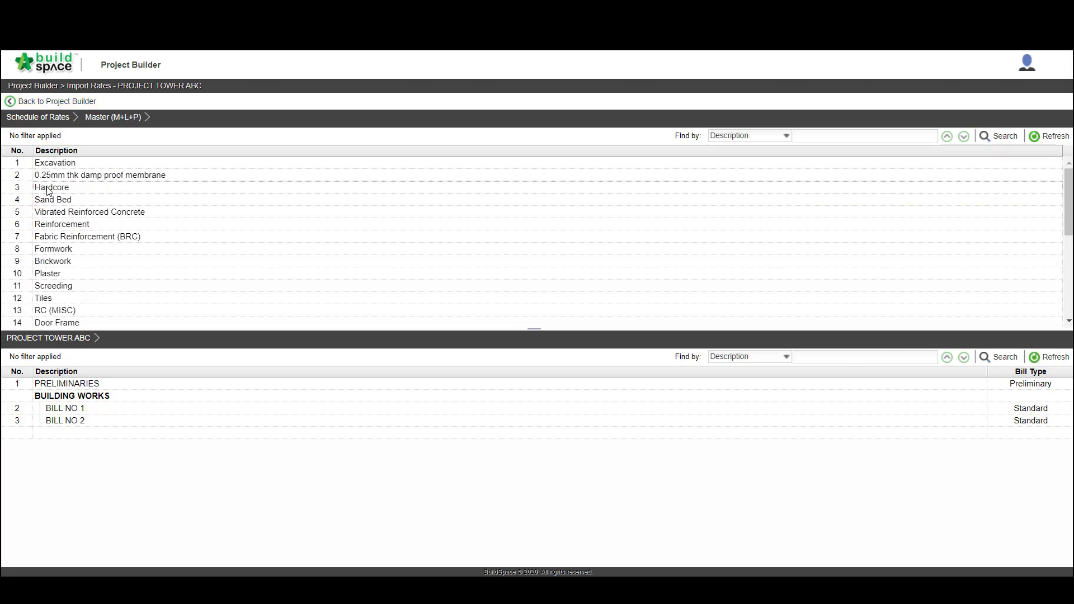
double_click(53, 213)
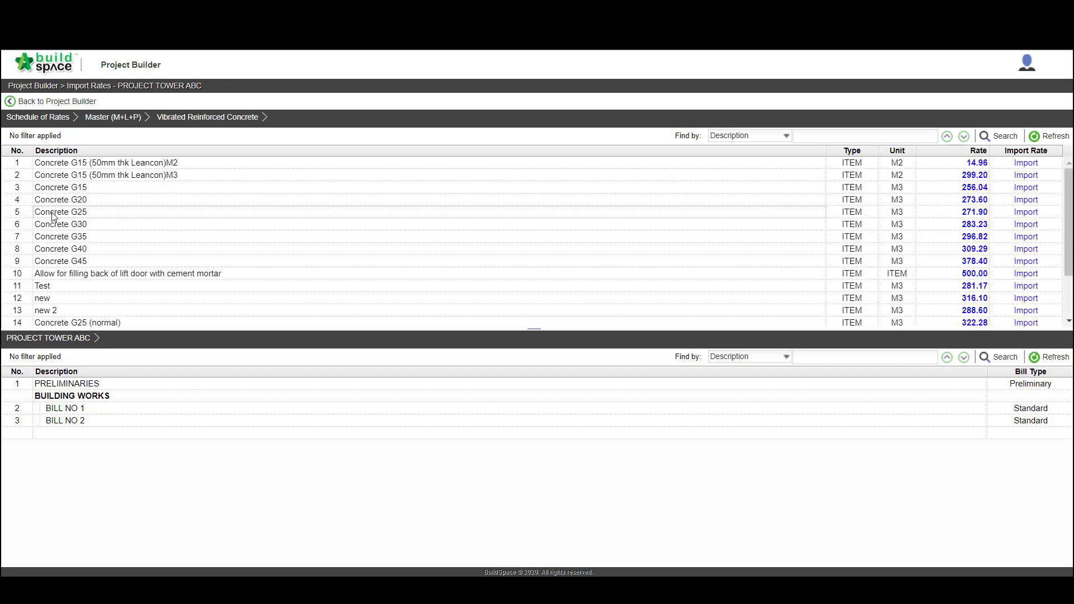
Import the Concrete G25 rate into the Beams and Roof beams items of BILL NO 1's FRAME element
click(55, 413)
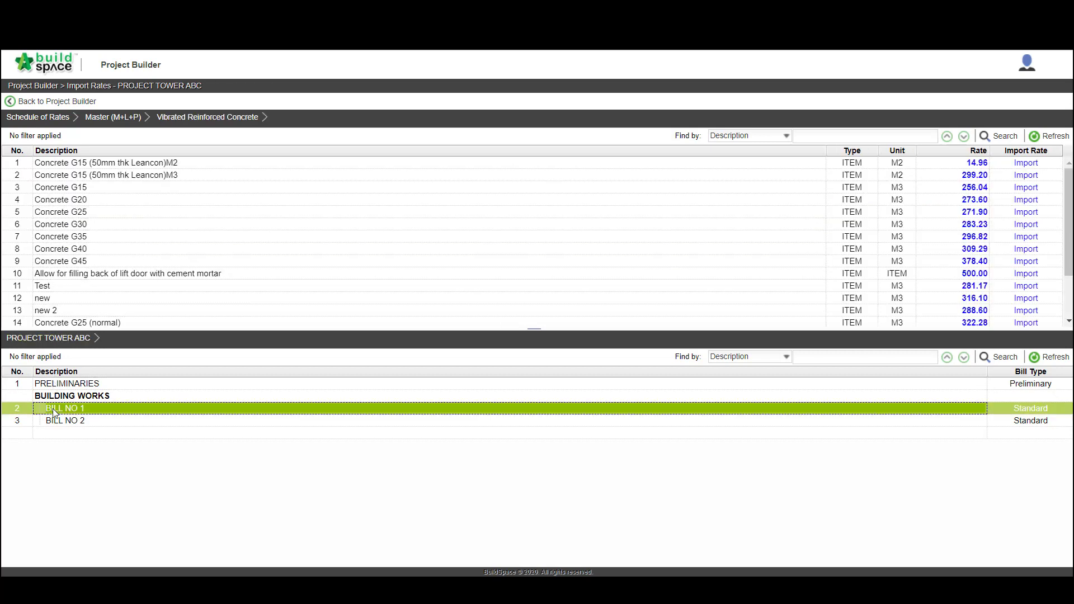
double_click(55, 412)
double_click(56, 383)
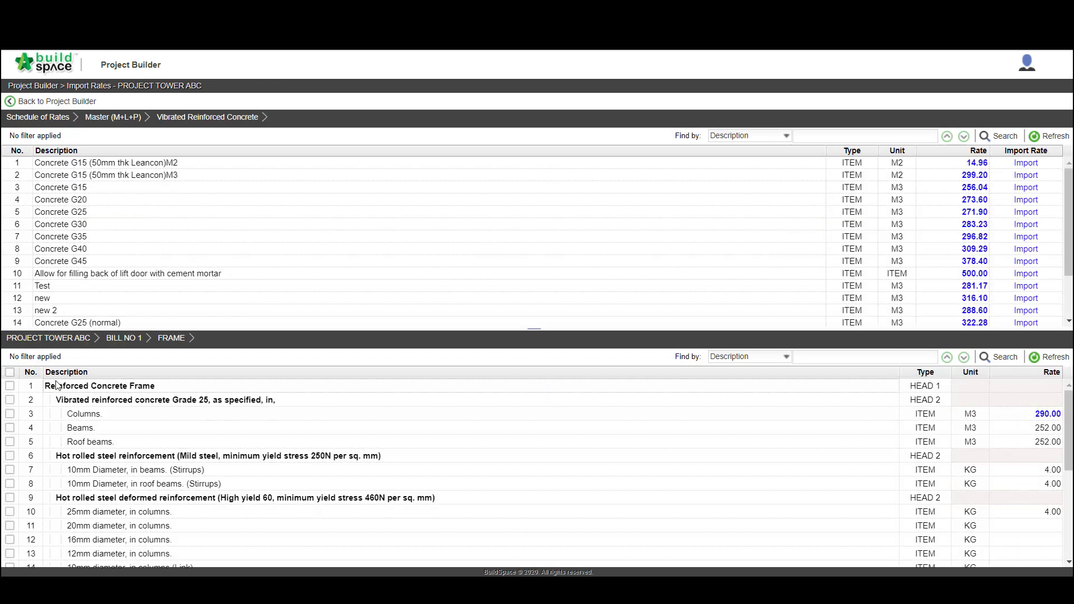
click(11, 429)
click(11, 442)
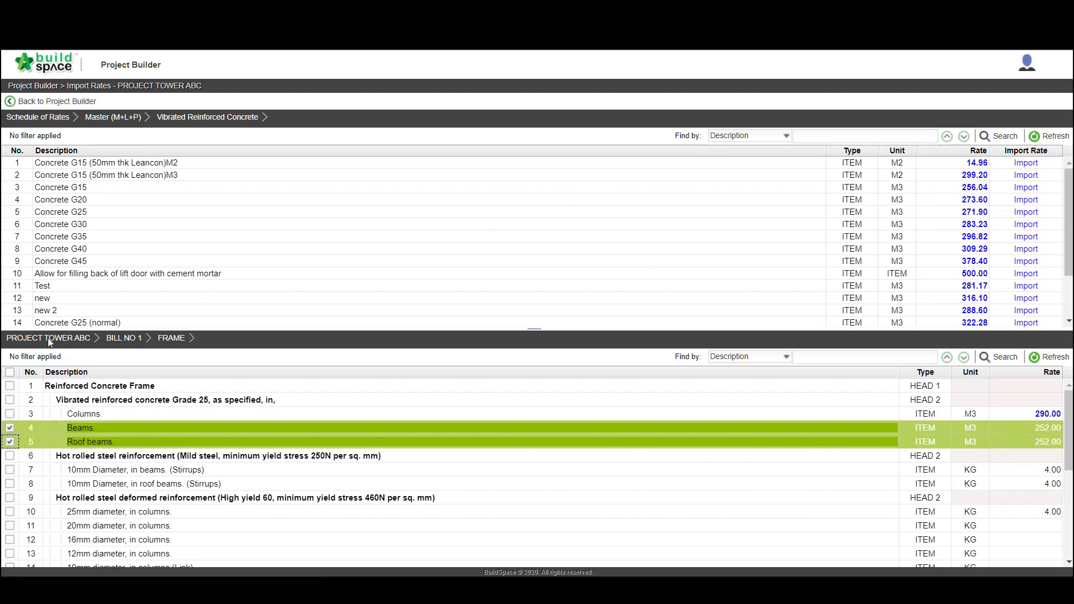
click(94, 213)
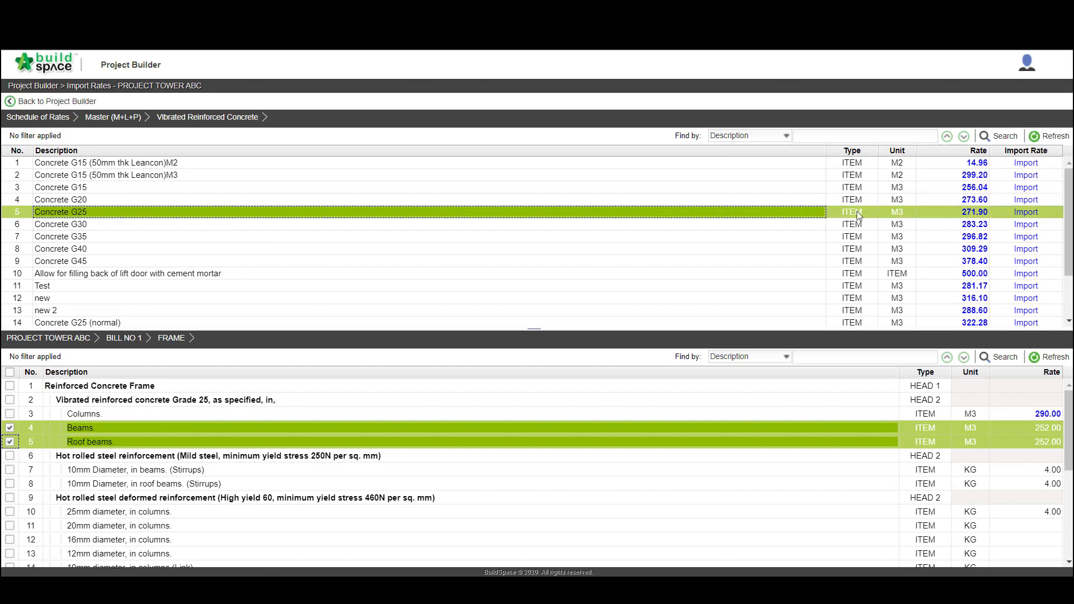
click(1026, 216)
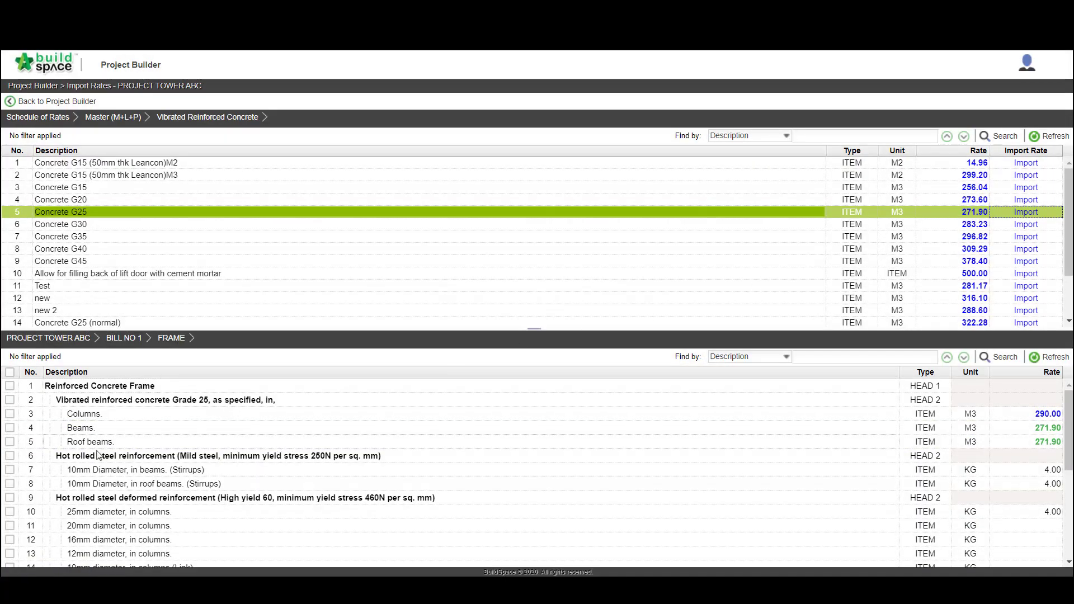
Import the Y25 rate from the Reinforcement schedule into the 25, 20 and 16 mm high-yield bar items for columns, beams and roof beams
scroll(16, 475, down, 3)
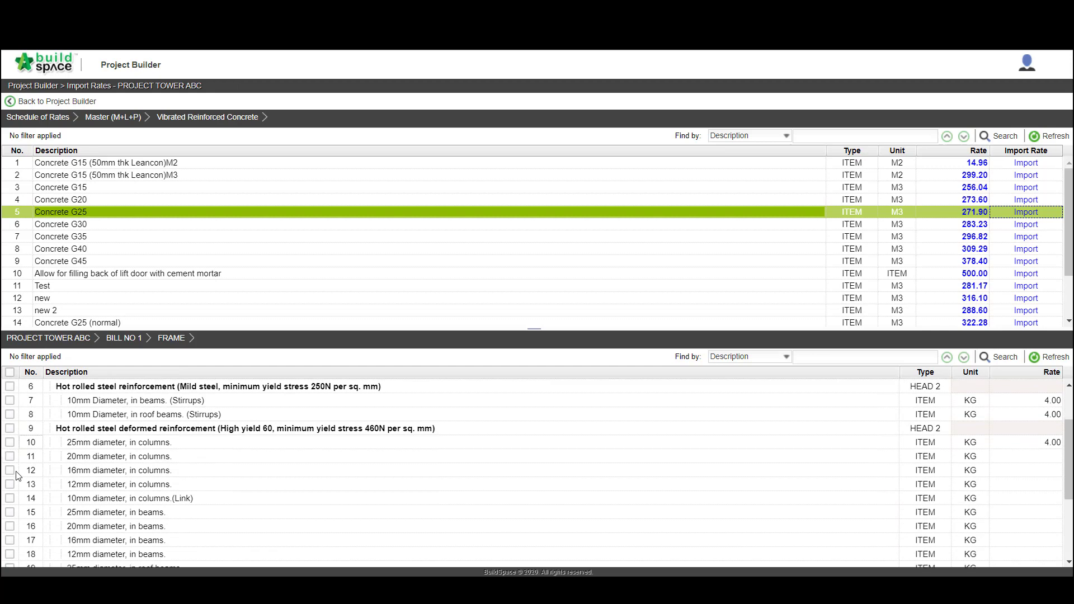
click(10, 442)
click(10, 456)
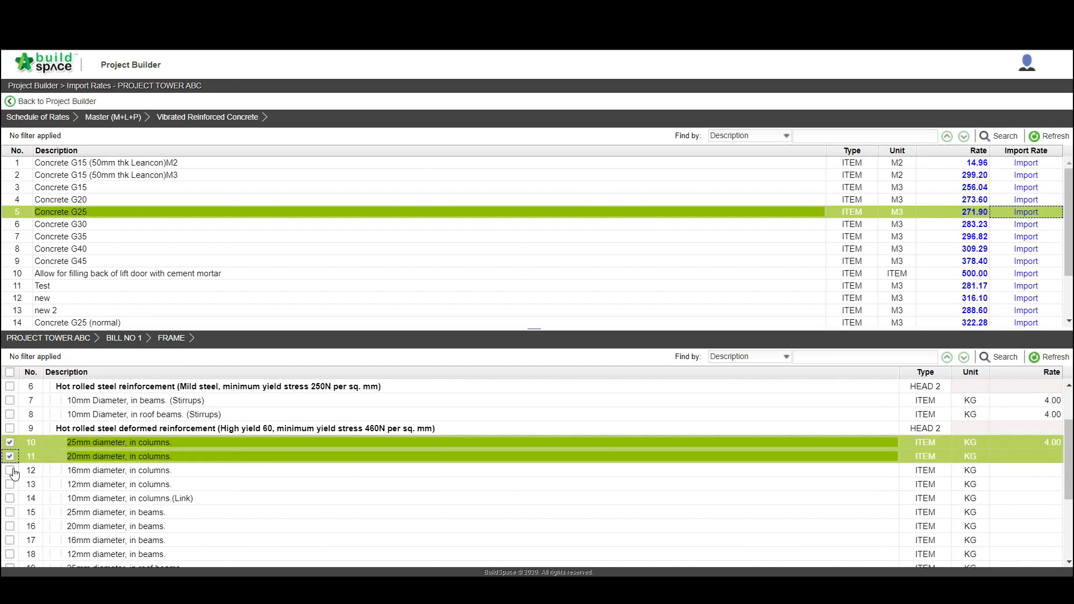
click(10, 470)
click(10, 511)
click(10, 525)
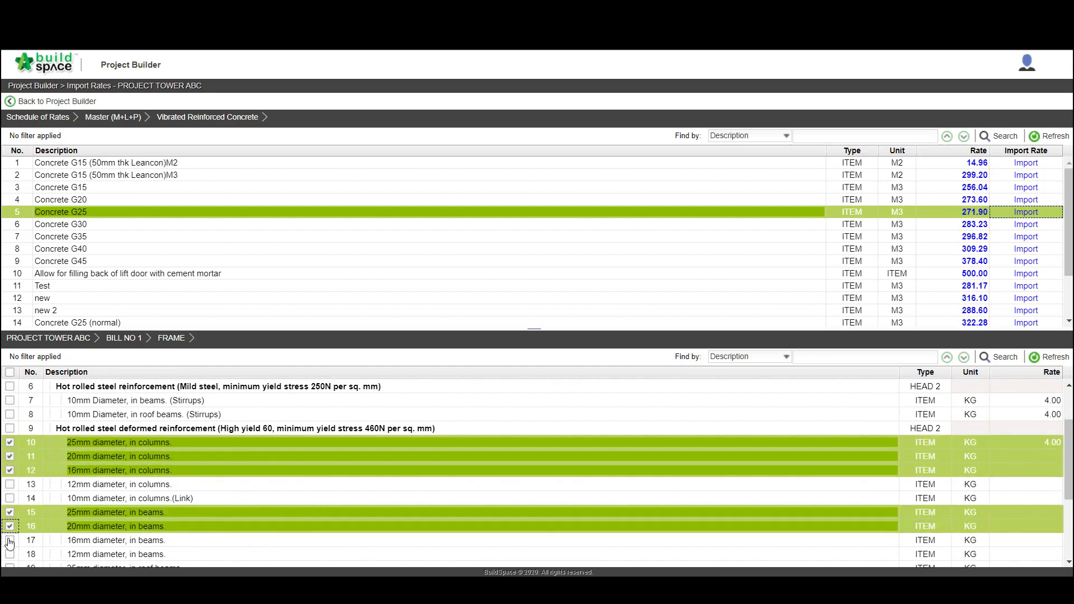
click(10, 540)
scroll(10, 540, down, 5)
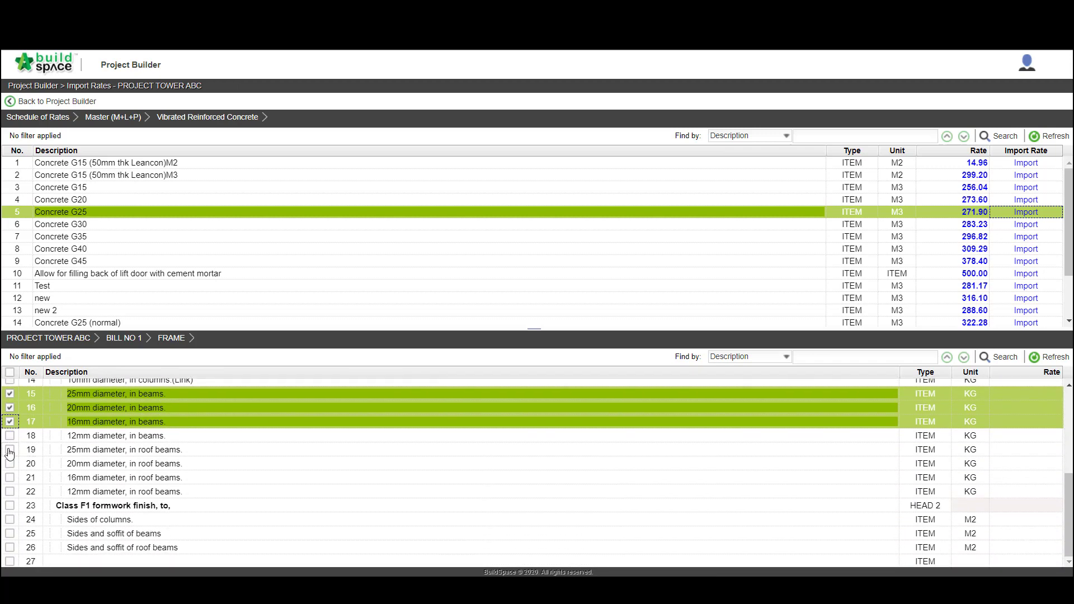
click(10, 449)
click(10, 463)
click(10, 477)
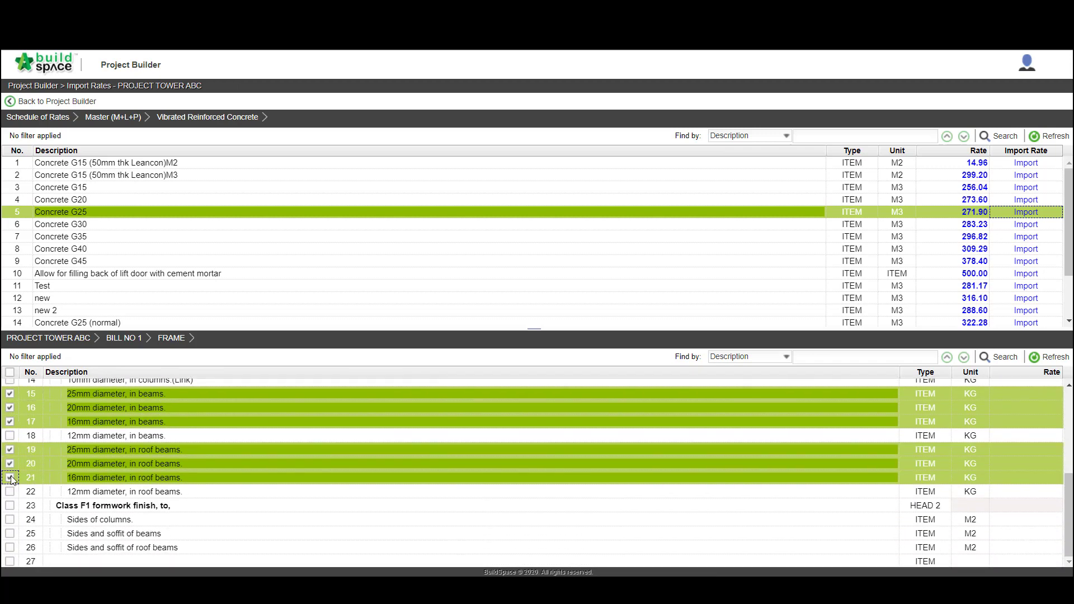
click(109, 120)
click(84, 175)
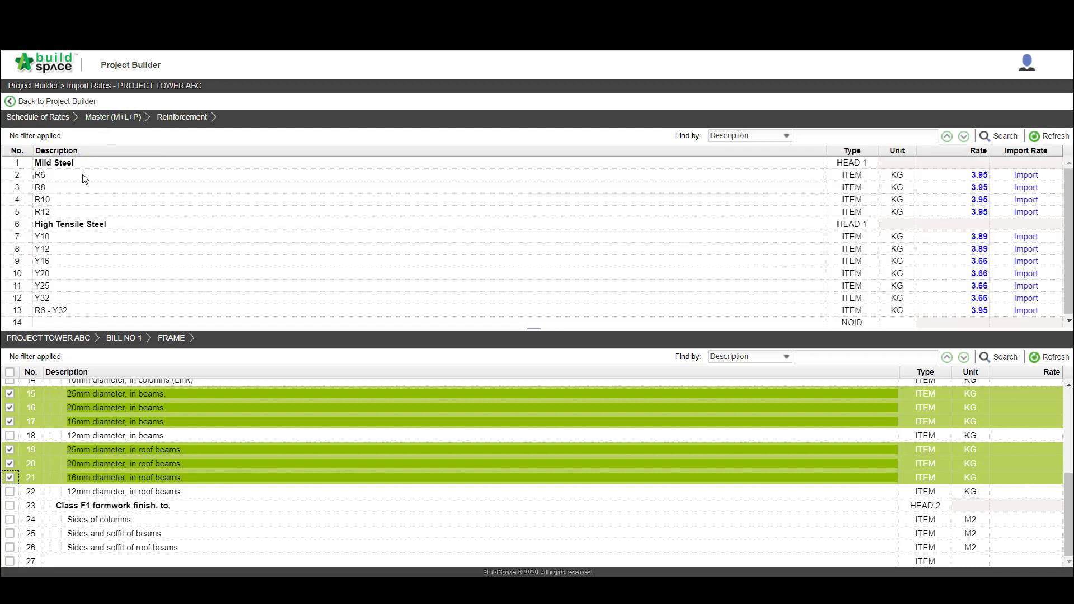
click(49, 290)
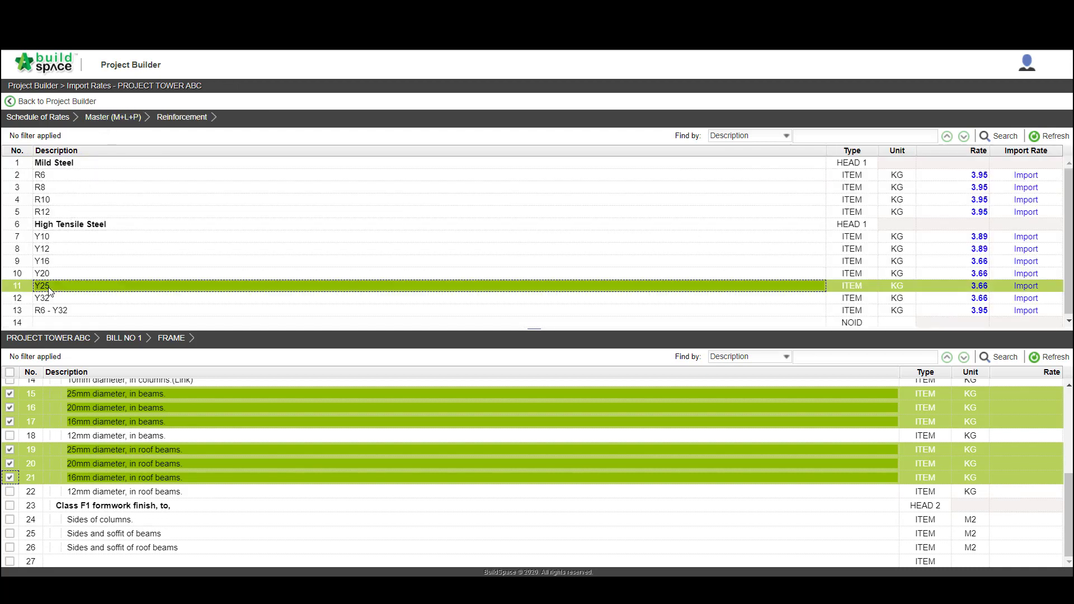
click(1024, 286)
Import the Y12 rate into the 12 mm bar items for columns, beams and roof beams and the 10 mm column link item
click(13, 436)
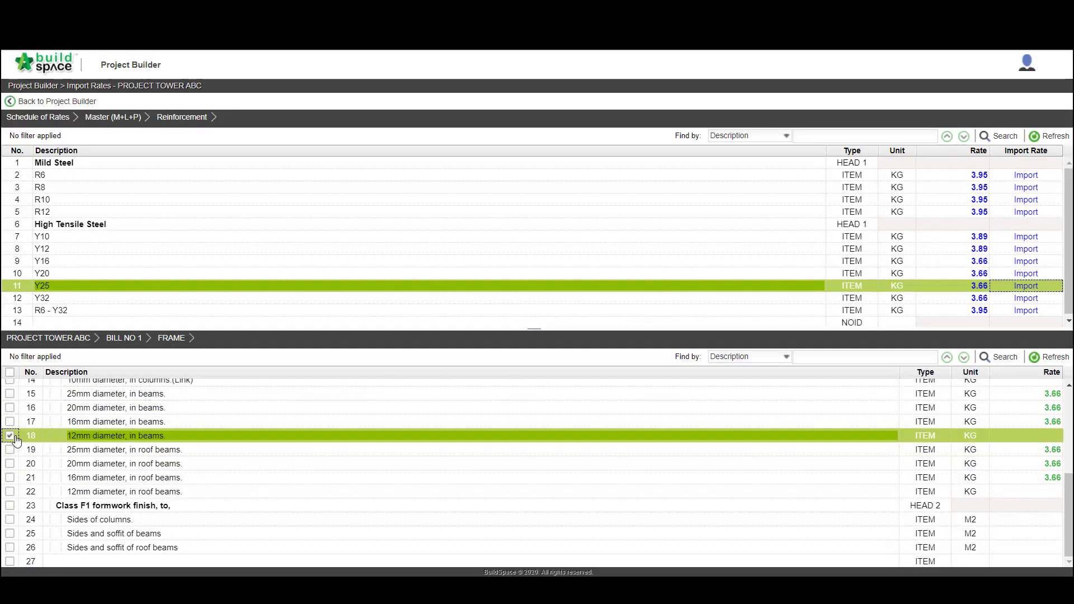
click(10, 492)
scroll(33, 415, up, 2)
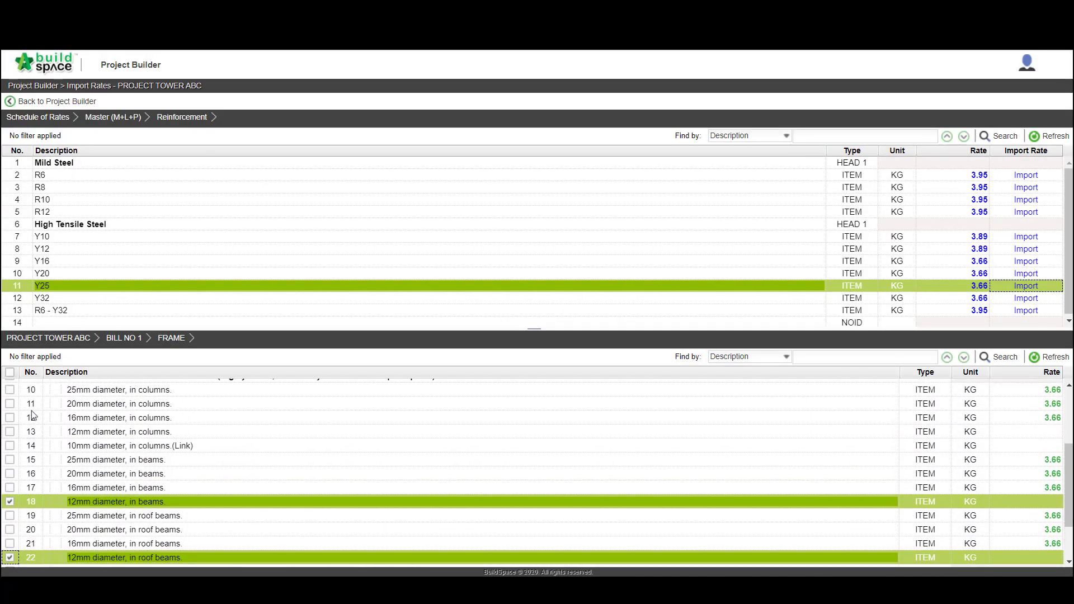
click(10, 435)
click(10, 449)
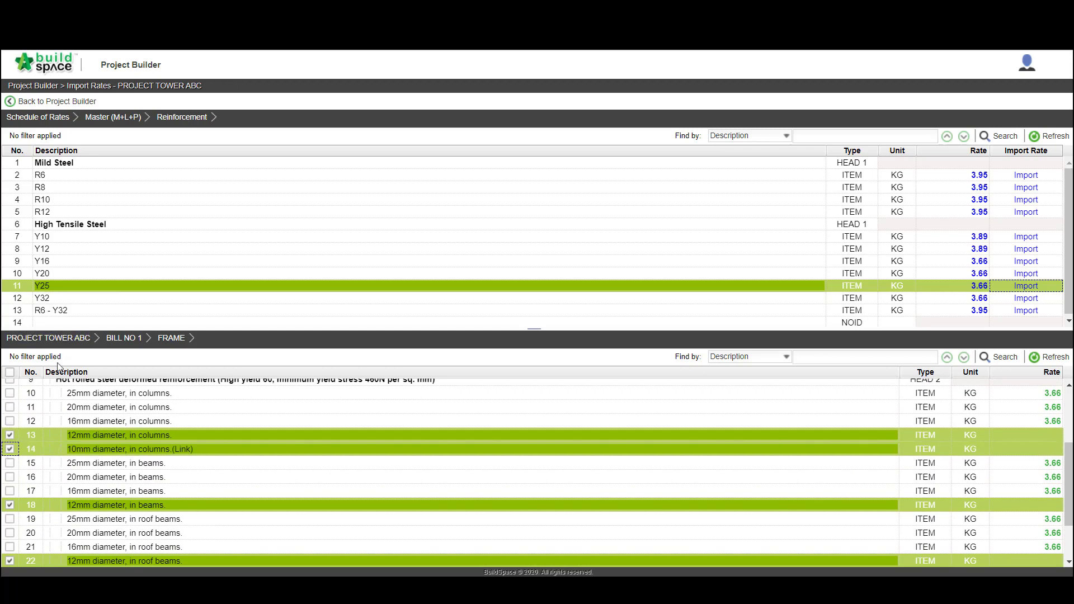
click(119, 249)
click(1025, 250)
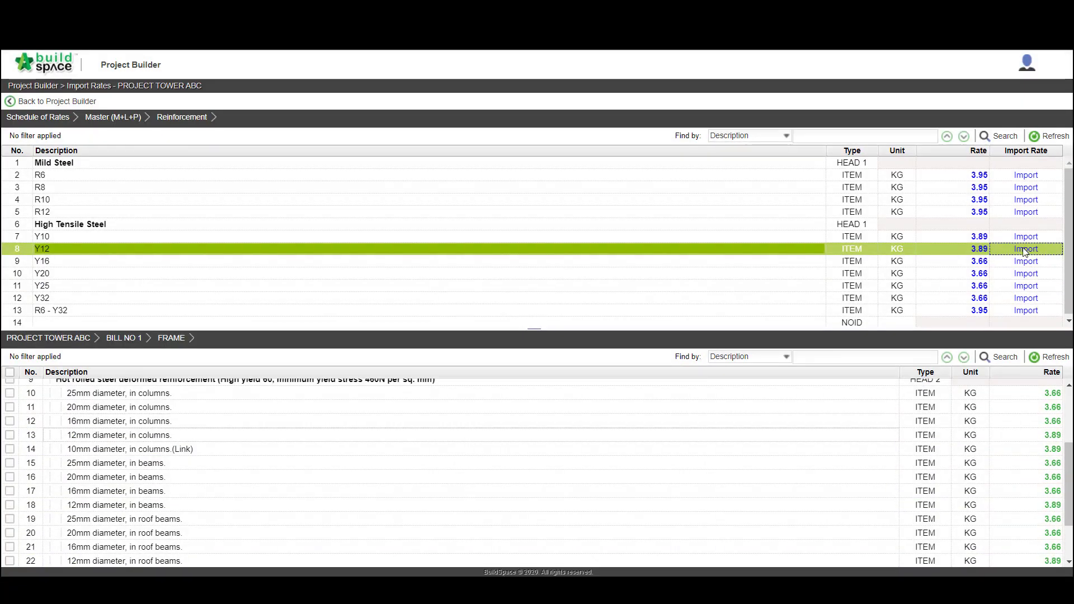
Import the M2 Aluminium Formwork rate from the Formwork schedule into the three Class F1 formwork items for columns, beams and roof beams
scroll(453, 404, down, 2)
click(10, 519)
click(10, 533)
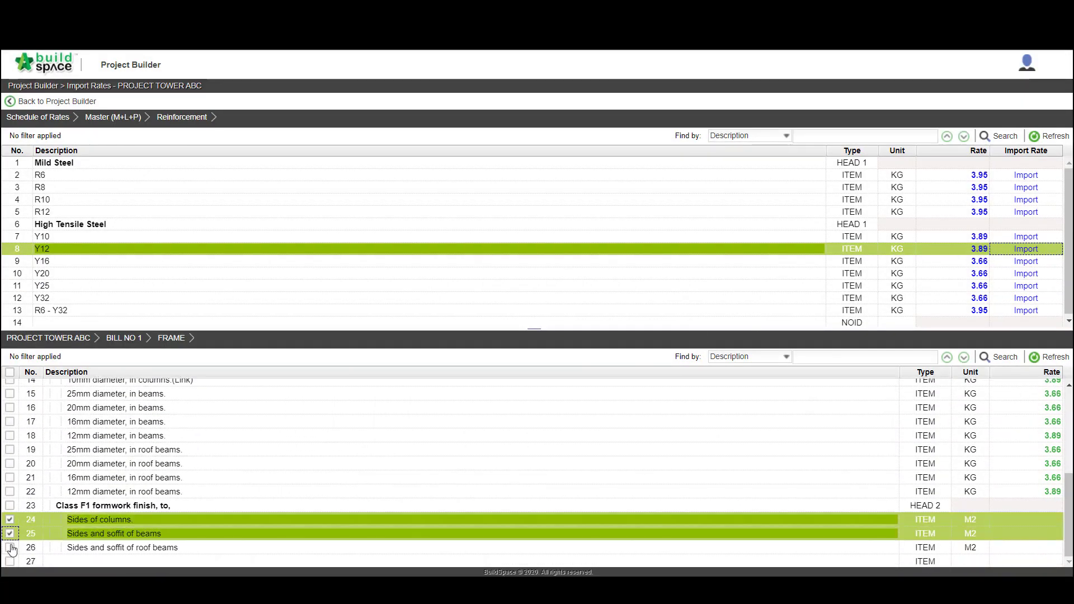
click(10, 547)
click(112, 117)
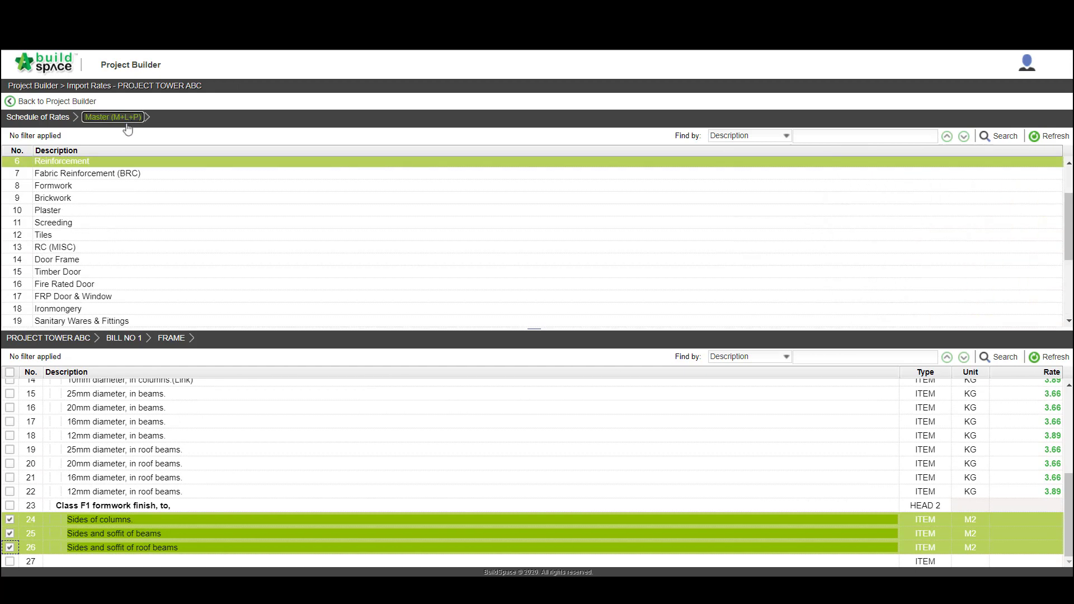
double_click(92, 188)
click(1026, 164)
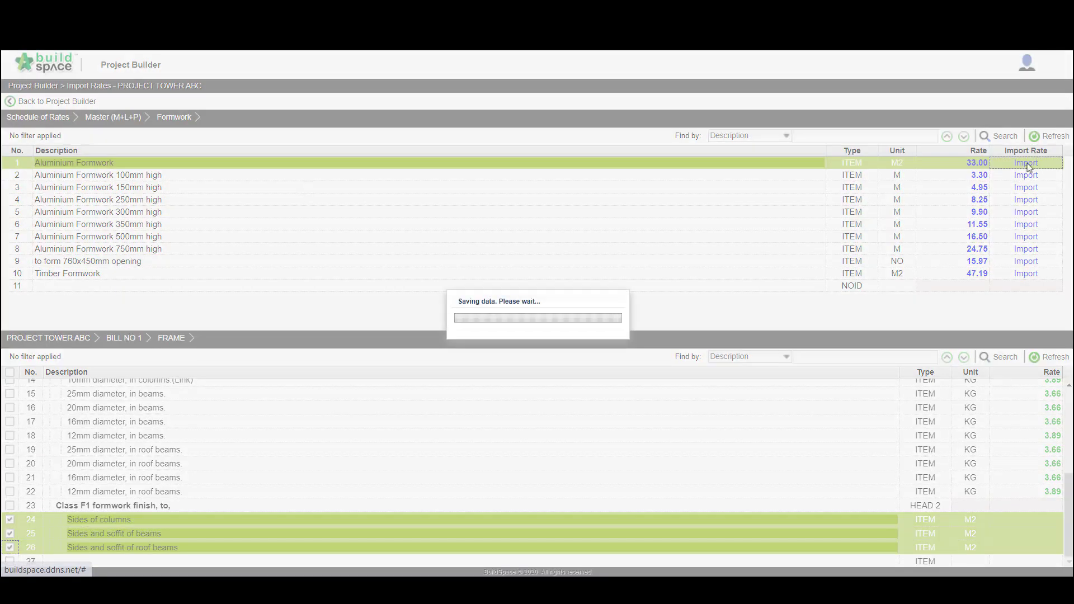
Import the Concrete G35 rate from Vibrated Reinforced Concrete into both Grade 35/20 floor items of BILL NO 1's UPPER FLOORS element
click(124, 338)
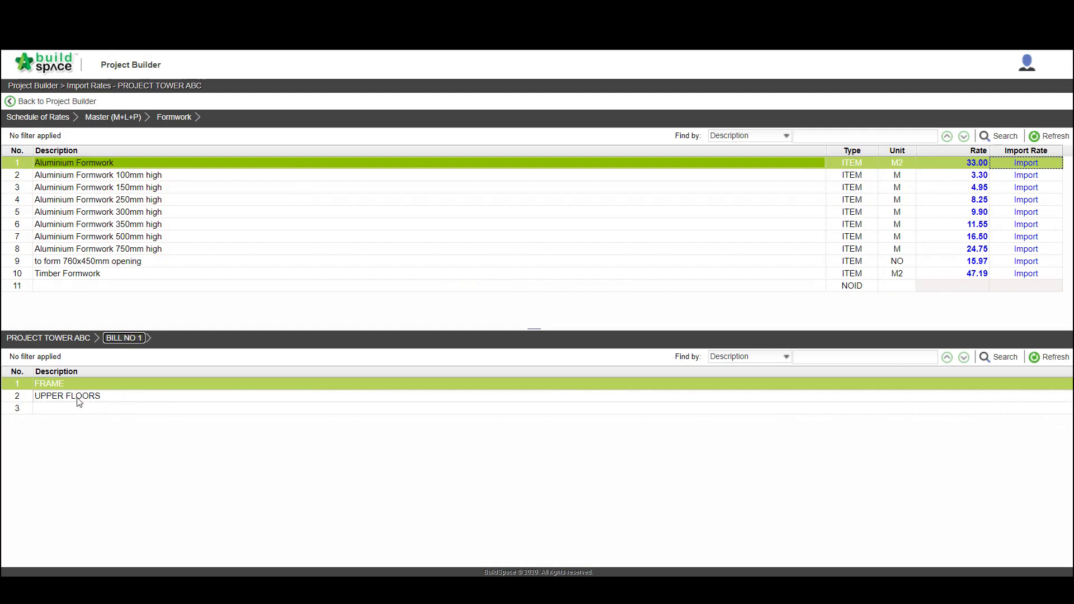
double_click(79, 399)
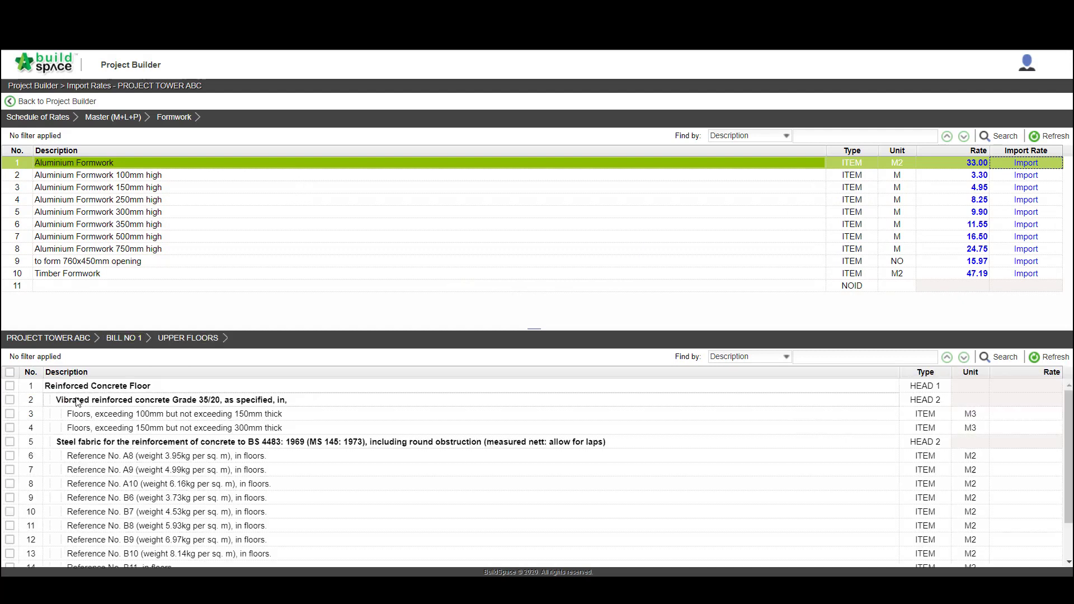
click(10, 415)
click(10, 427)
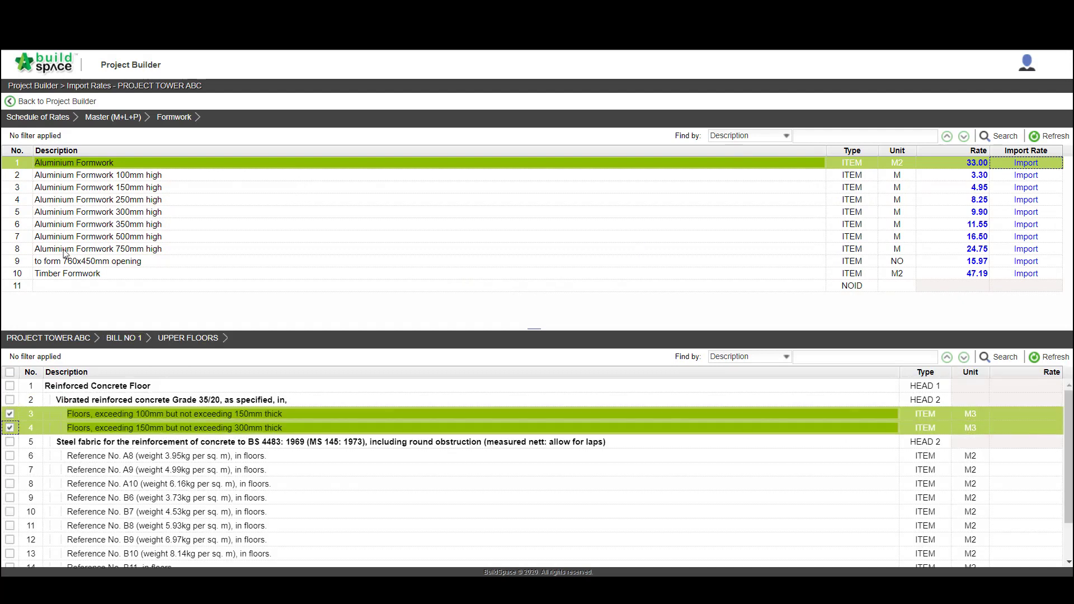
click(106, 117)
scroll(66, 200, up, 3)
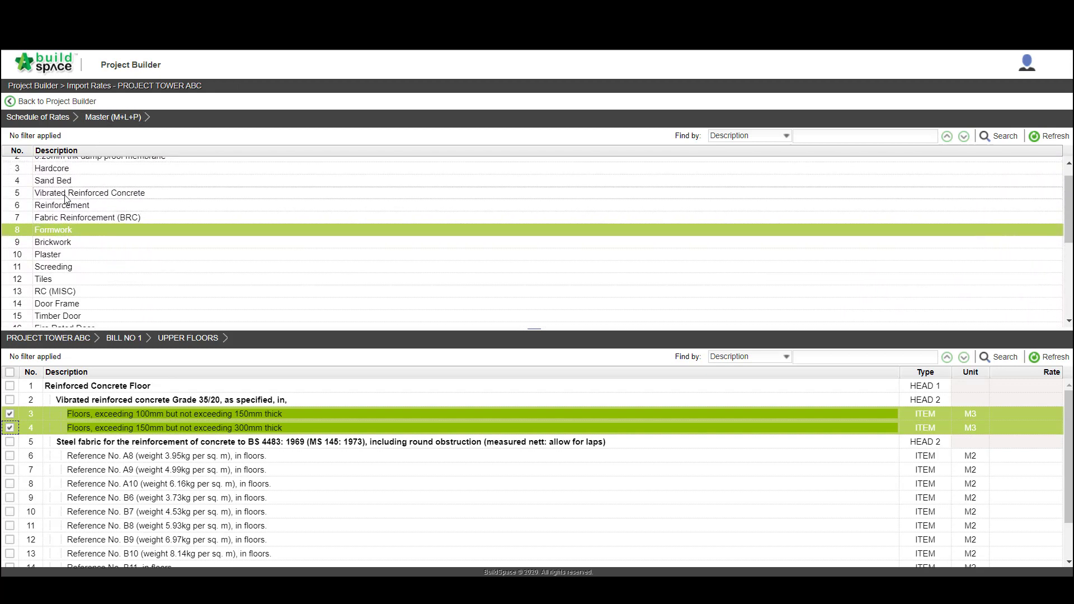
double_click(66, 200)
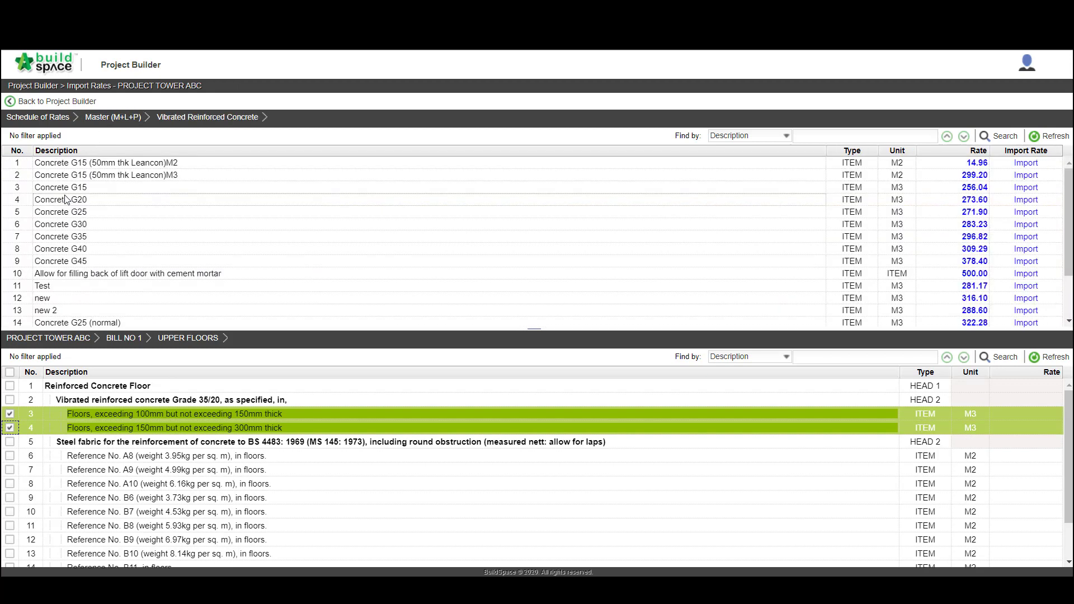
click(83, 236)
click(1023, 237)
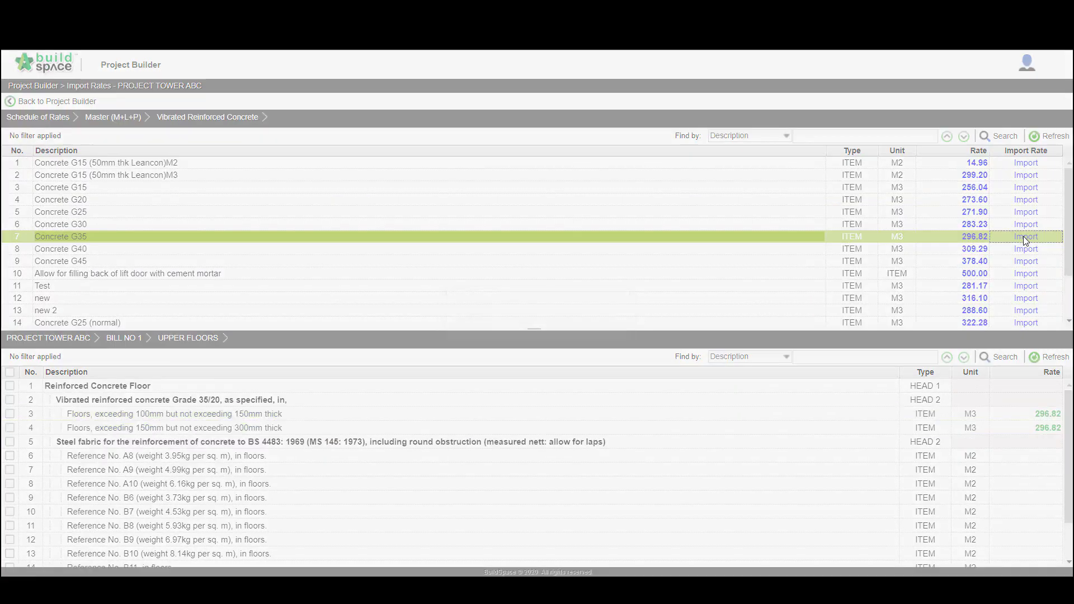
Import the Timber Formwork rate from the Formwork schedule into the Soffit of floors item
scroll(559, 240, down, 3)
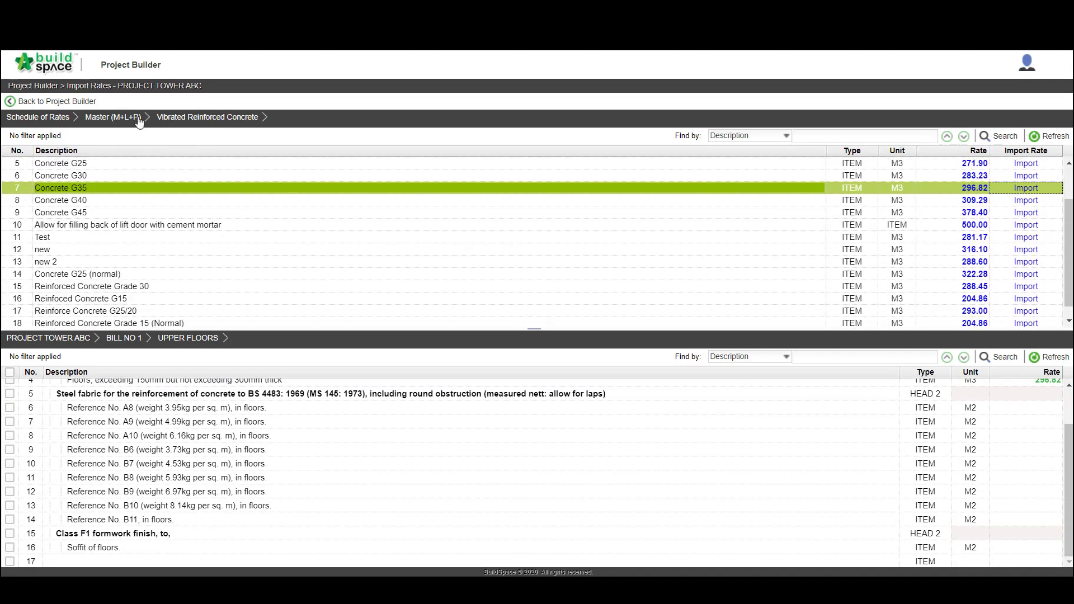
click(130, 116)
double_click(54, 198)
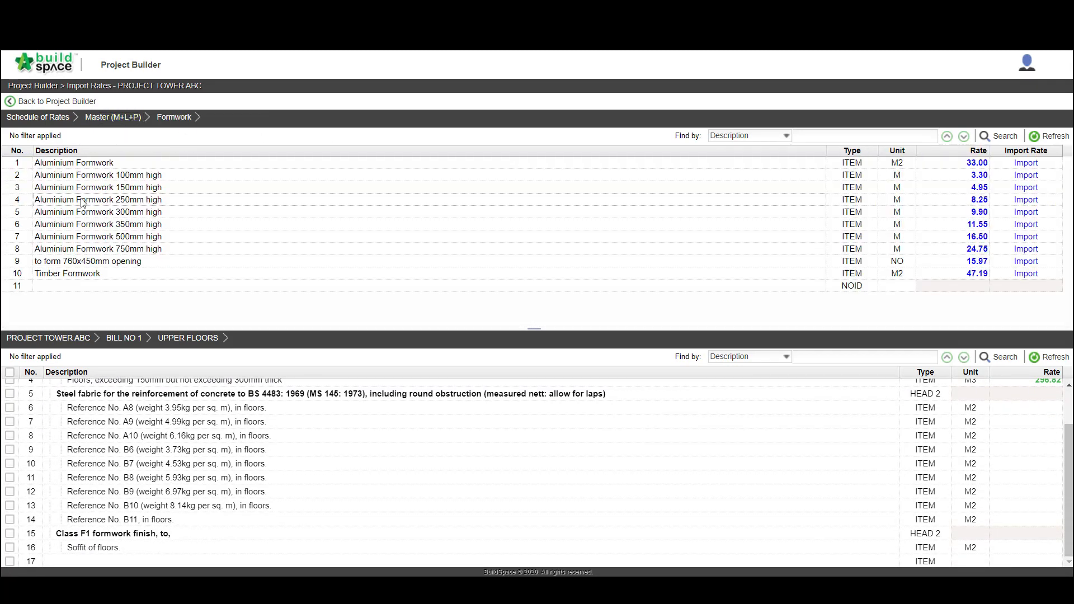
click(17, 547)
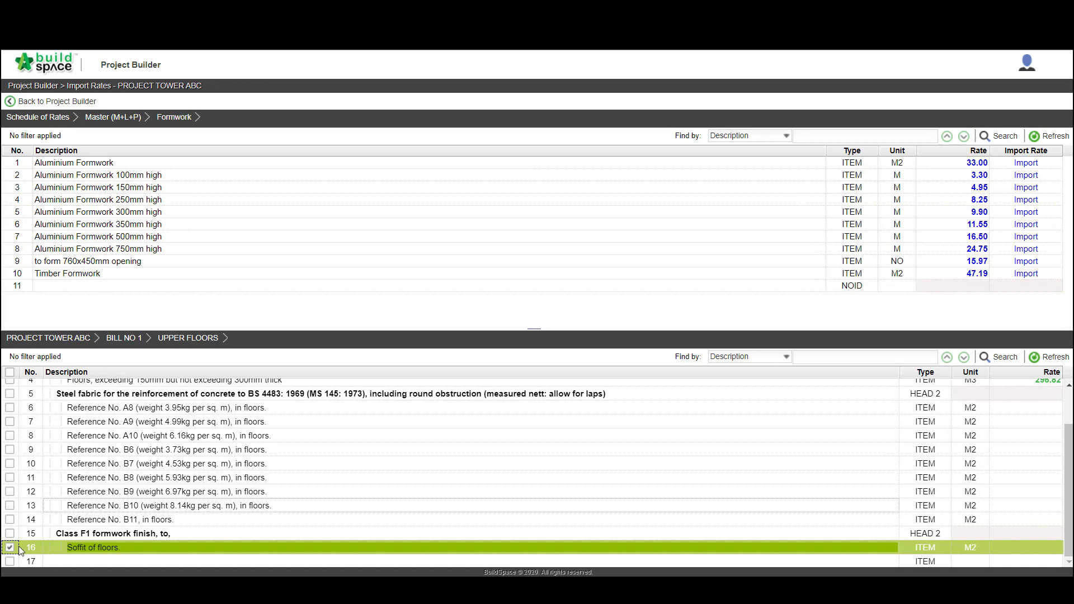
click(1026, 273)
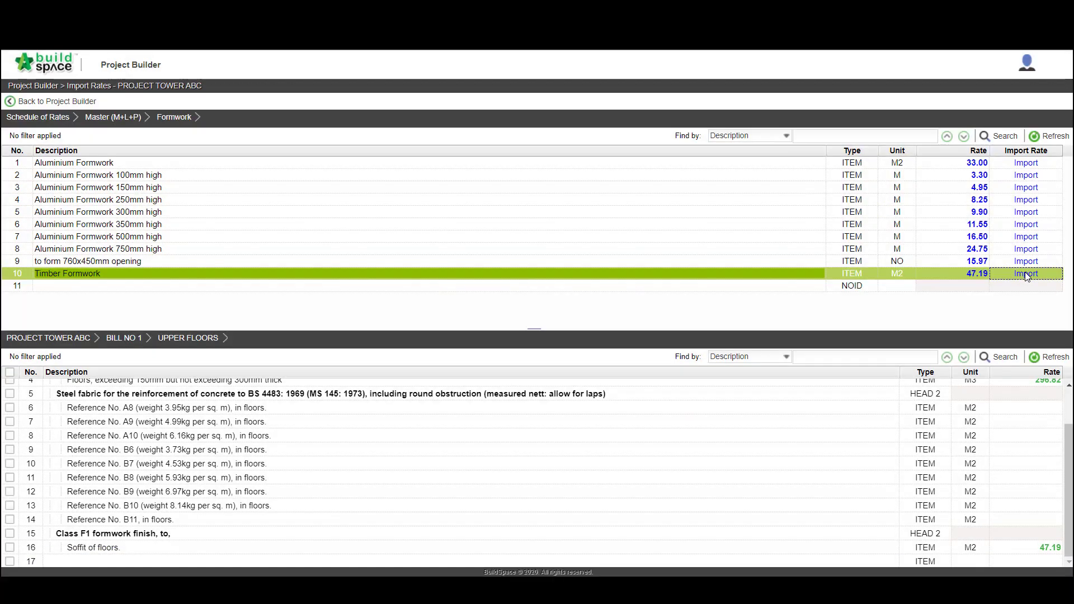
Leave the rate import and open the FRAME item list of BILL NO 1 to review the imported rates
click(56, 104)
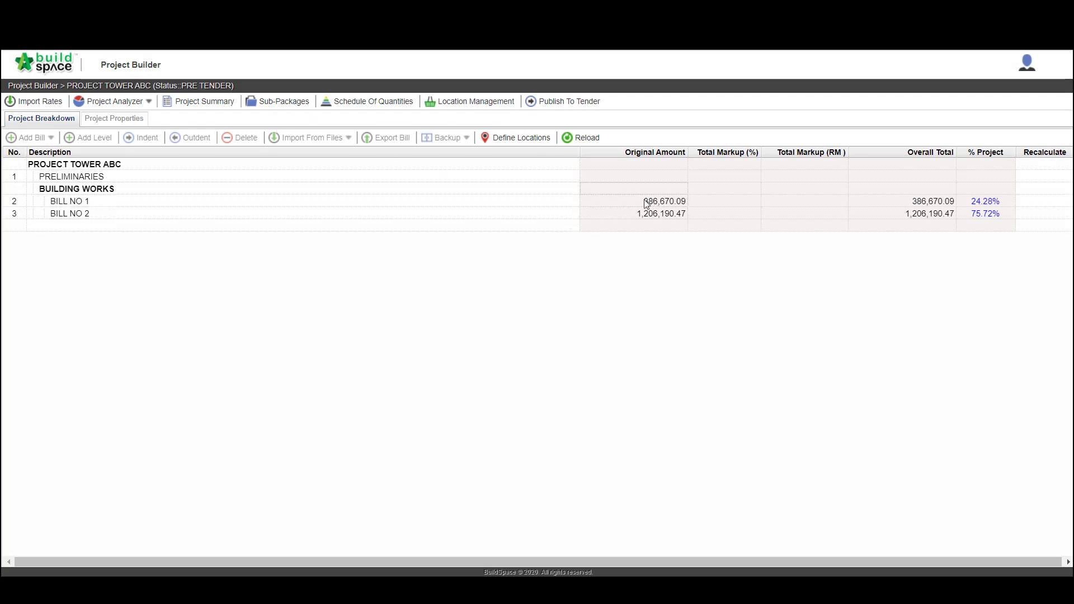
double_click(554, 201)
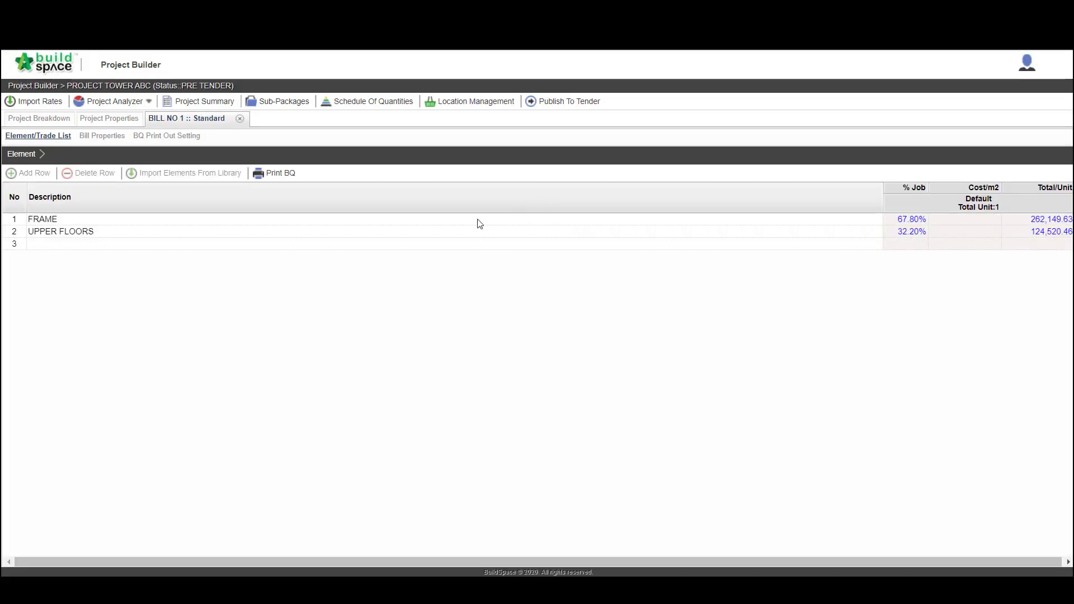
double_click(472, 221)
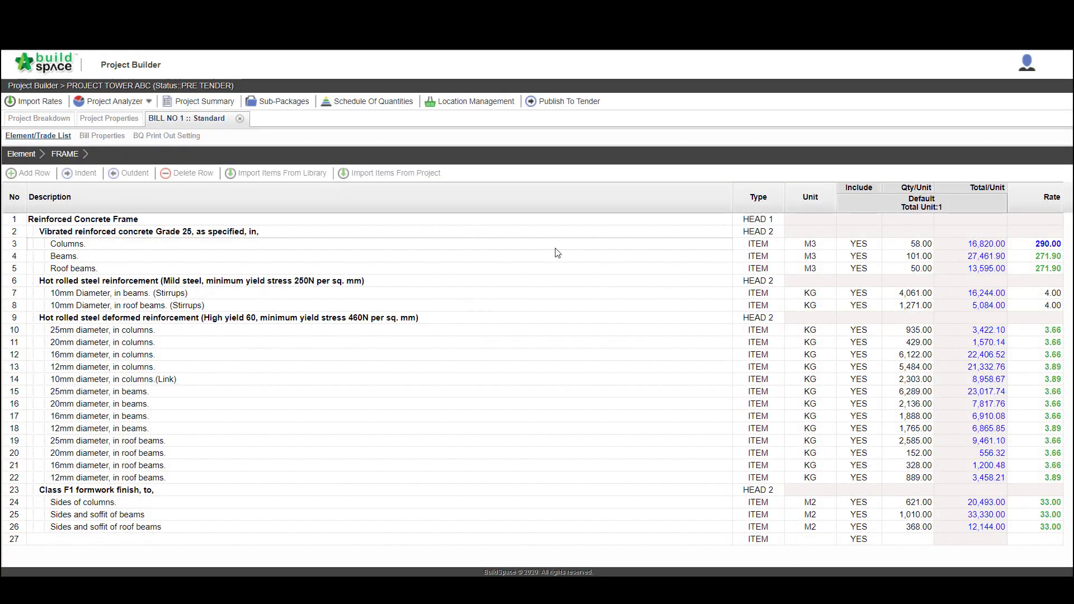